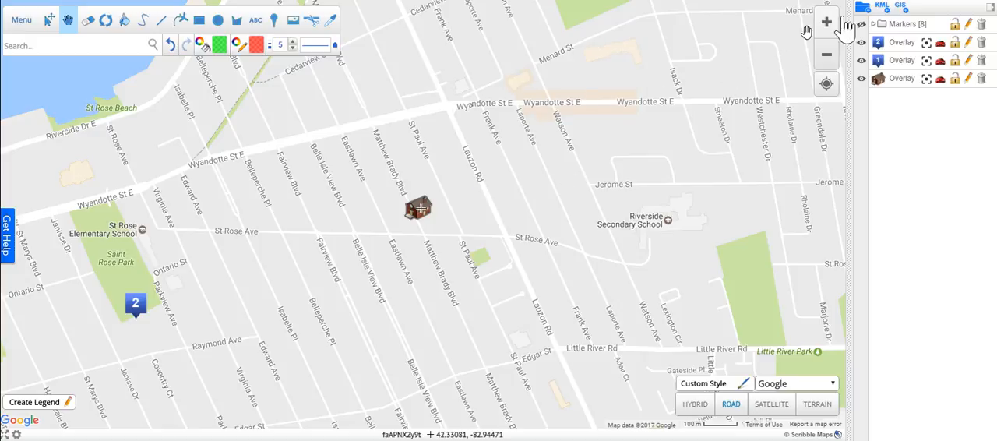
Open the Scripts & GIS operations and examine the settings for creating a line by points and a circle at a point.
{"action": "left_click", "coordinate": [901, 8]}
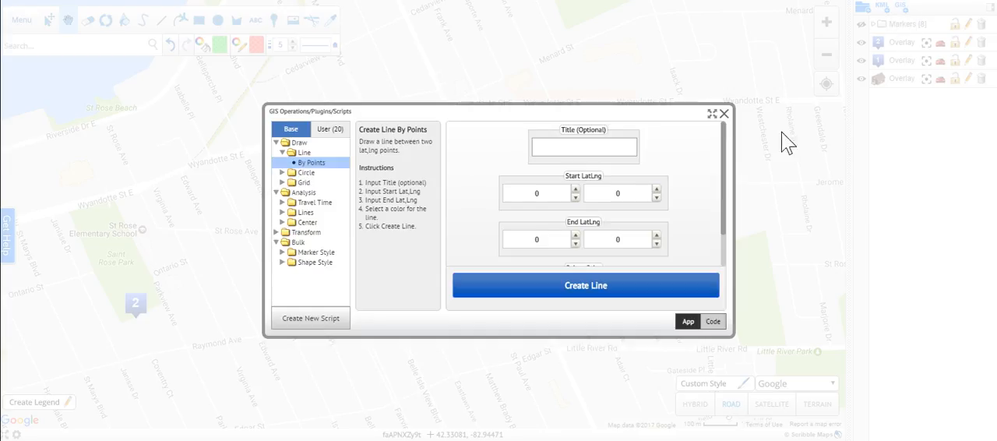
{"action": "left_click", "coordinate": [728, 114]}
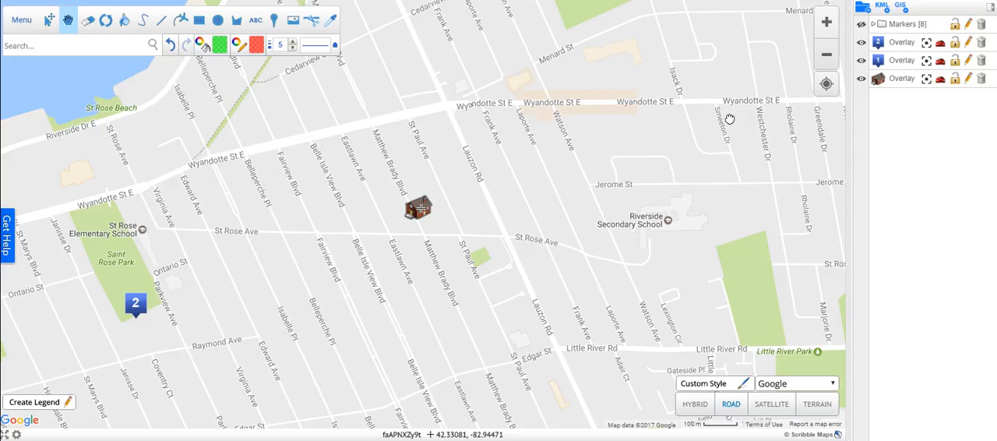
{"action": "left_click", "coordinate": [27, 22]}
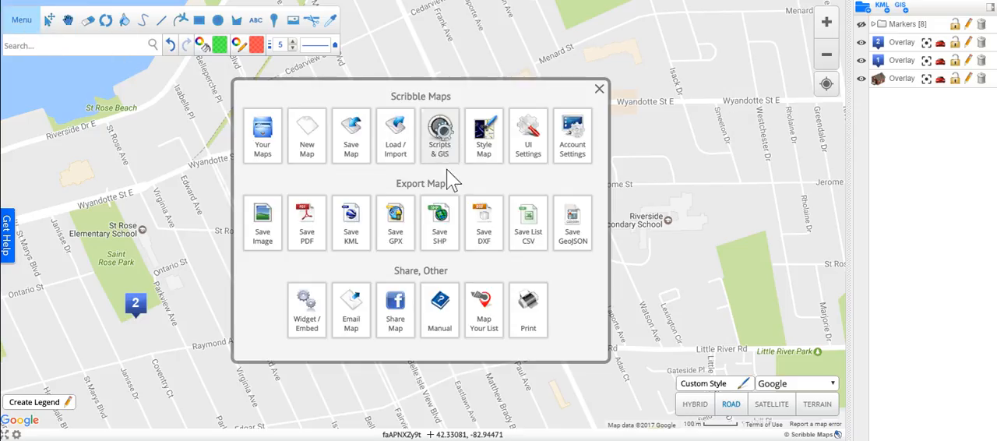
{"action": "left_click", "coordinate": [441, 140]}
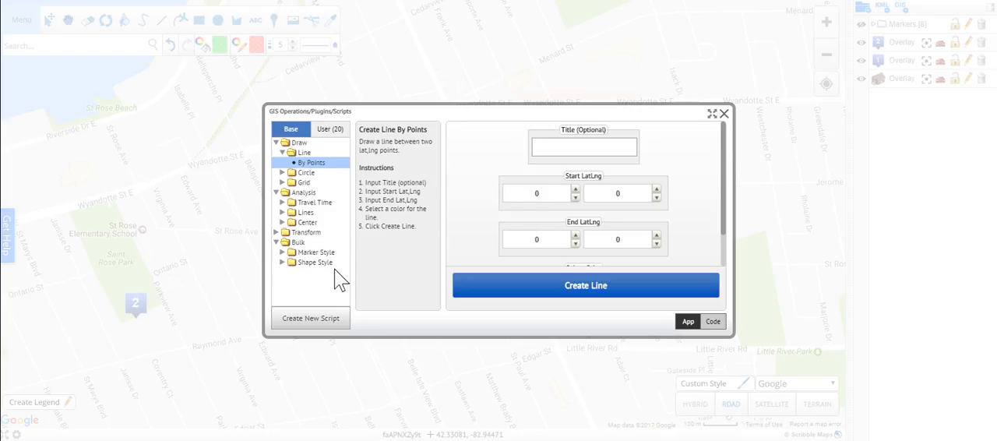
{"action": "left_click", "coordinate": [282, 173]}
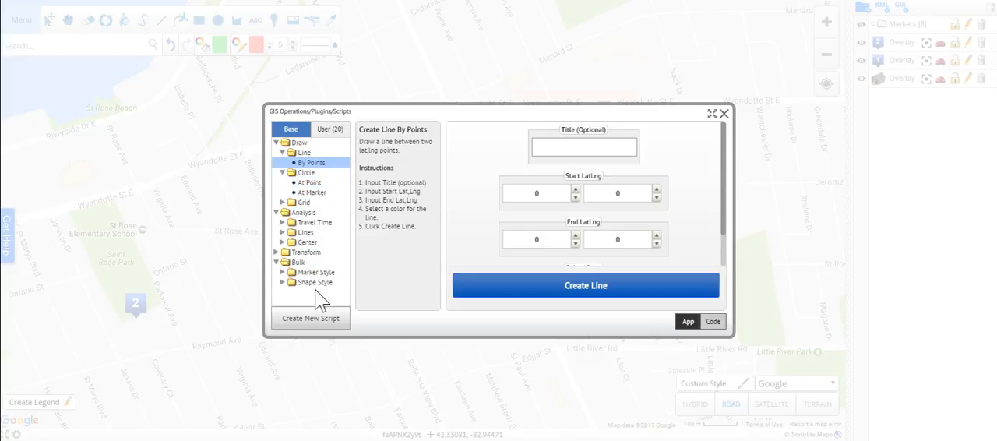
{"action": "left_click", "coordinate": [282, 172]}
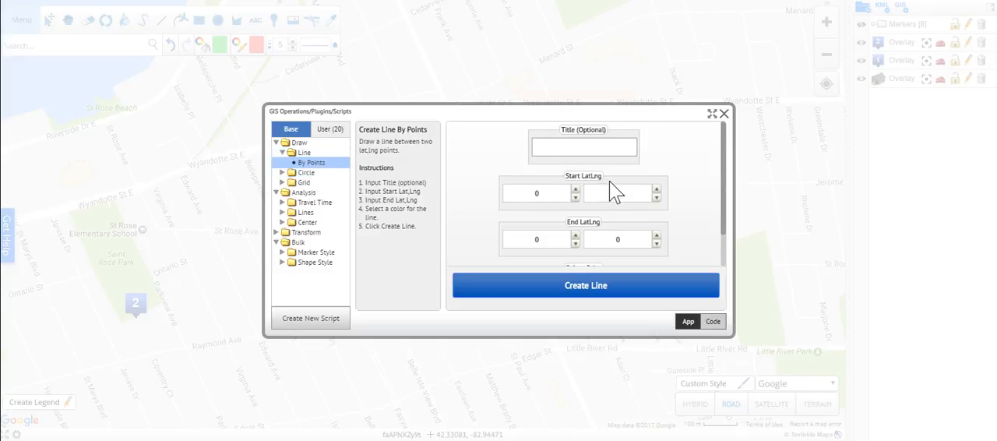
{"action": "scroll", "coordinate": [612, 190], "scroll_direction": "down", "scroll_amount": 1}
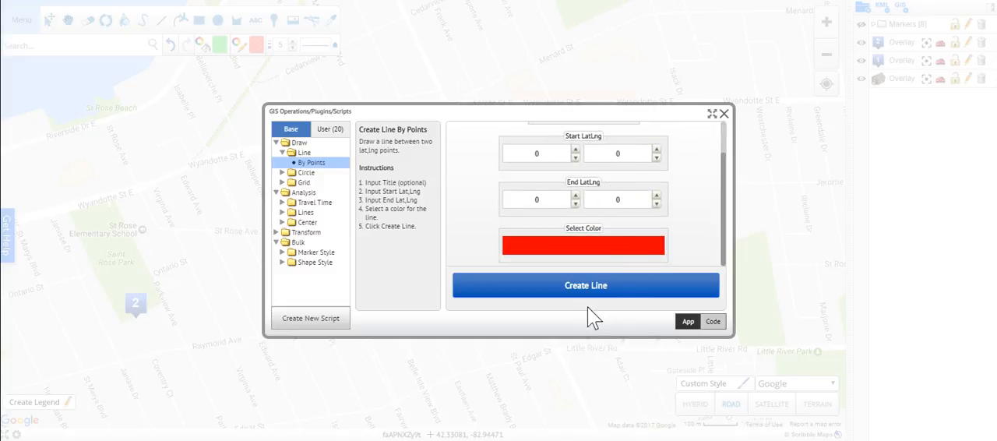
{"action": "left_click", "coordinate": [282, 173]}
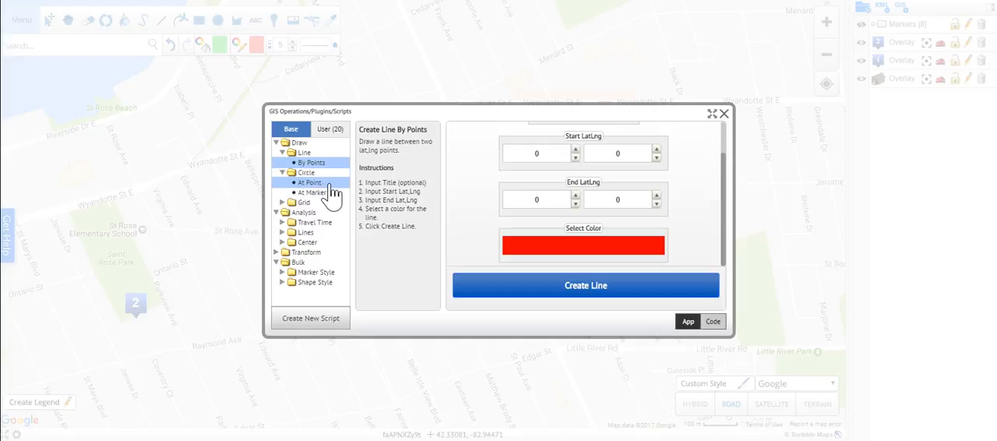
{"action": "left_click", "coordinate": [331, 184]}
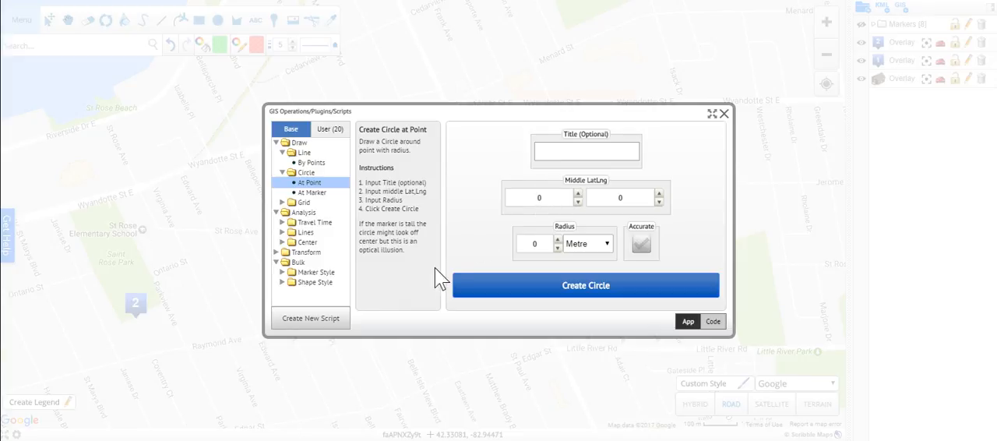
Draw a circle titled My Circle with a radius of 250 metres around the house marker.
{"action": "left_click", "coordinate": [310, 194]}
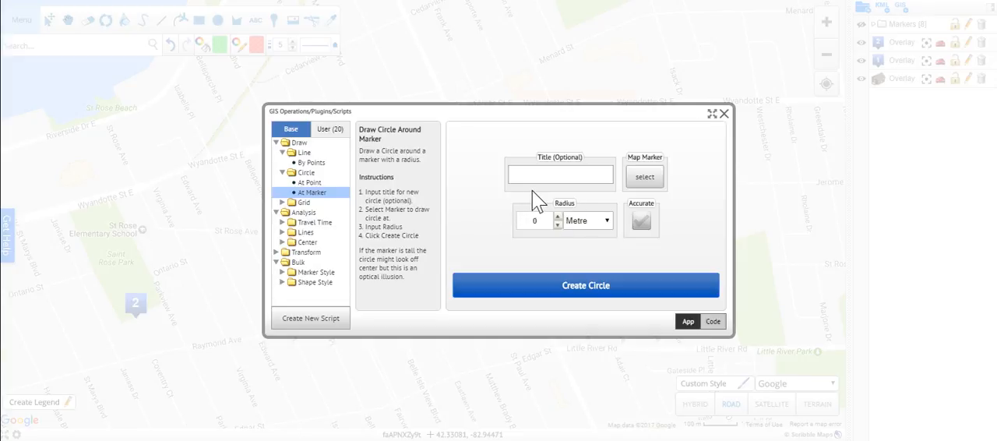
{"action": "left_click", "coordinate": [550, 178]}
{"action": "left_click", "coordinate": [646, 180]}
{"action": "left_click", "coordinate": [512, 224]}
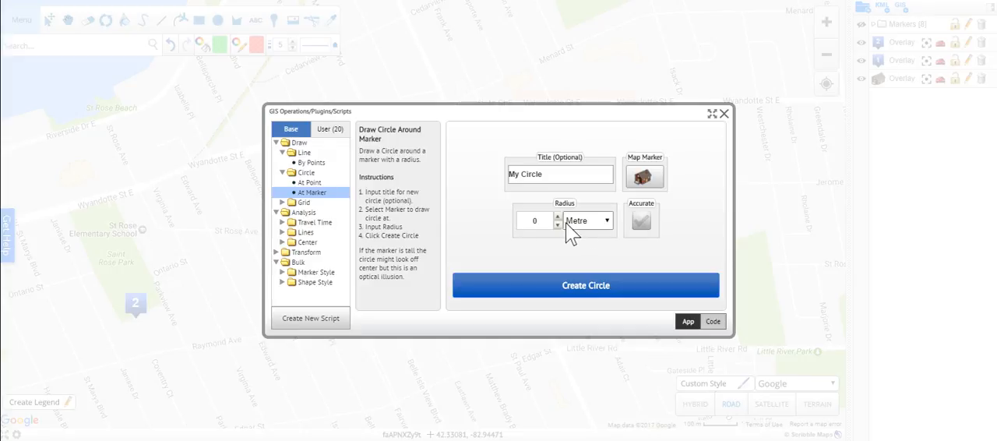
{"action": "type", "text": "500"}
{"action": "key", "text": "BackSpace"}
{"action": "key", "text": "BackSpace"}
{"action": "key", "text": "BackSpace"}
{"action": "type", "text": "250"}
{"action": "left_click", "coordinate": [626, 295]}
{"action": "left_click", "coordinate": [502, 230]}
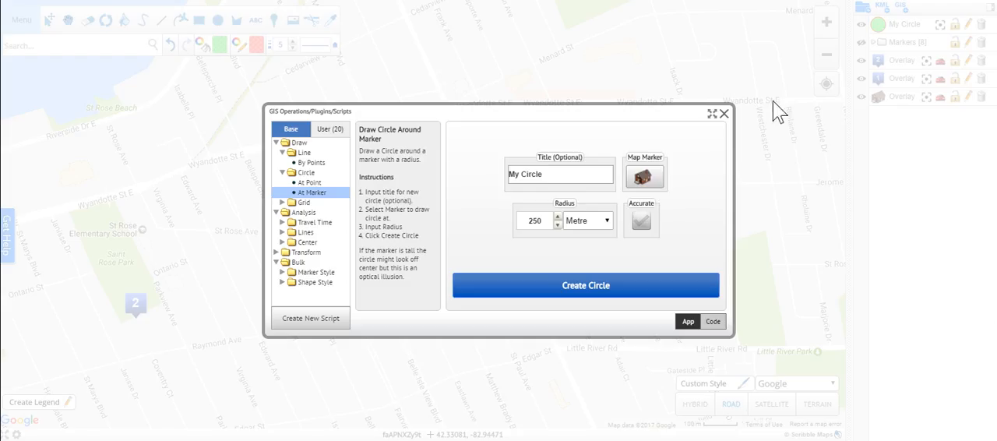
{"action": "left_click", "coordinate": [723, 114]}
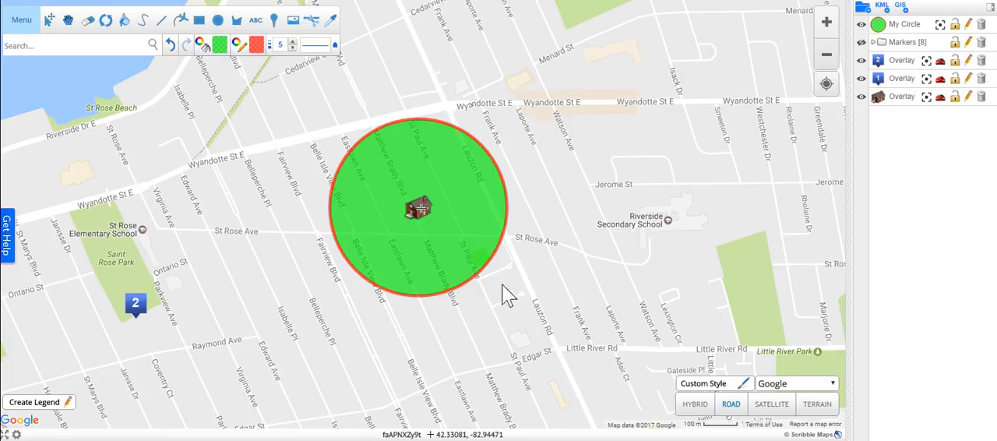
Draw a blue grid between marker 1 and marker 2 with a cell count of 15 and line weight 2.
{"action": "left_click", "coordinate": [900, 5]}
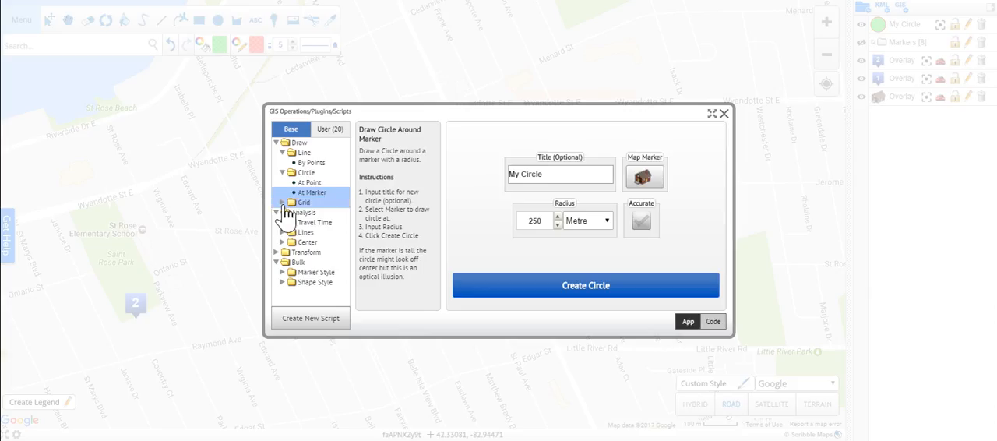
{"action": "left_click", "coordinate": [312, 214]}
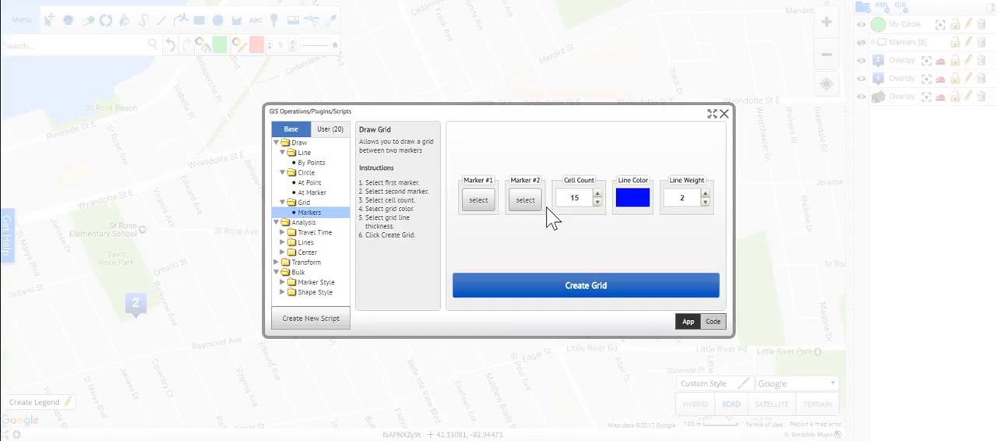
{"action": "left_click", "coordinate": [483, 204]}
{"action": "left_click", "coordinate": [502, 204]}
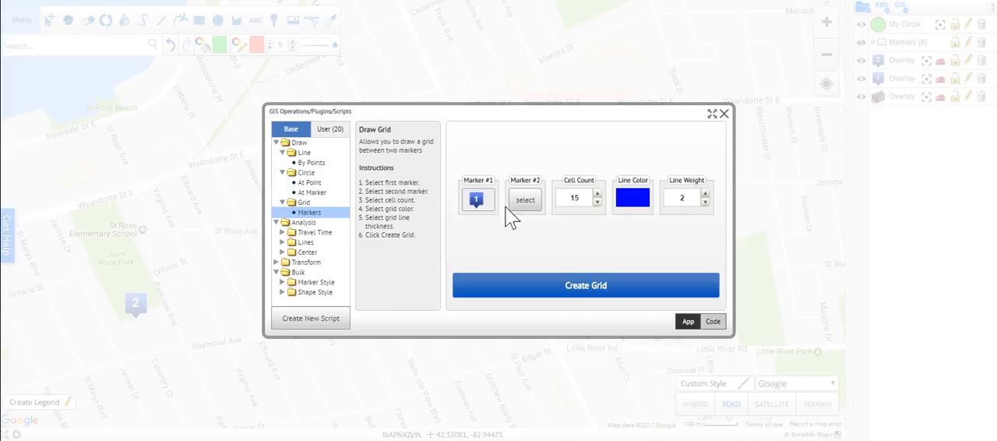
{"action": "left_click", "coordinate": [533, 204]}
{"action": "left_click", "coordinate": [530, 202]}
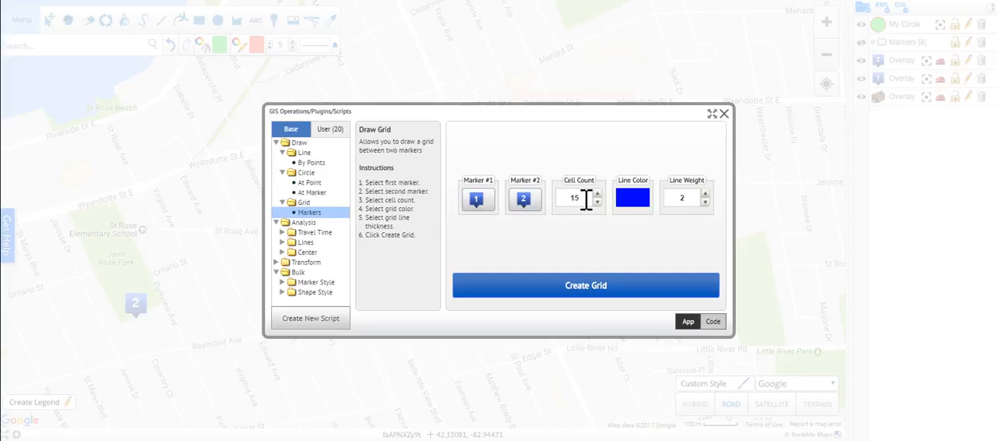
{"action": "left_click", "coordinate": [627, 280]}
{"action": "left_click", "coordinate": [501, 230]}
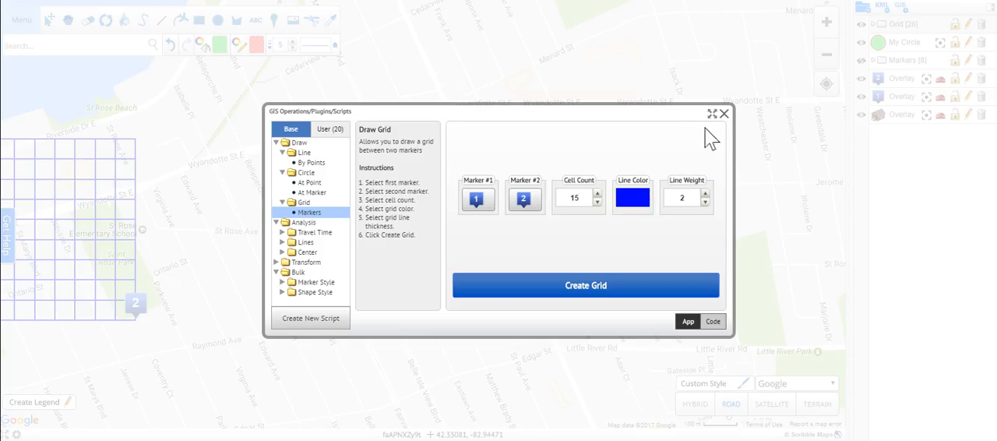
{"action": "left_click", "coordinate": [723, 113]}
{"action": "left_click_drag", "start_coordinate": [154, 228], "coordinate": [561, 202]}
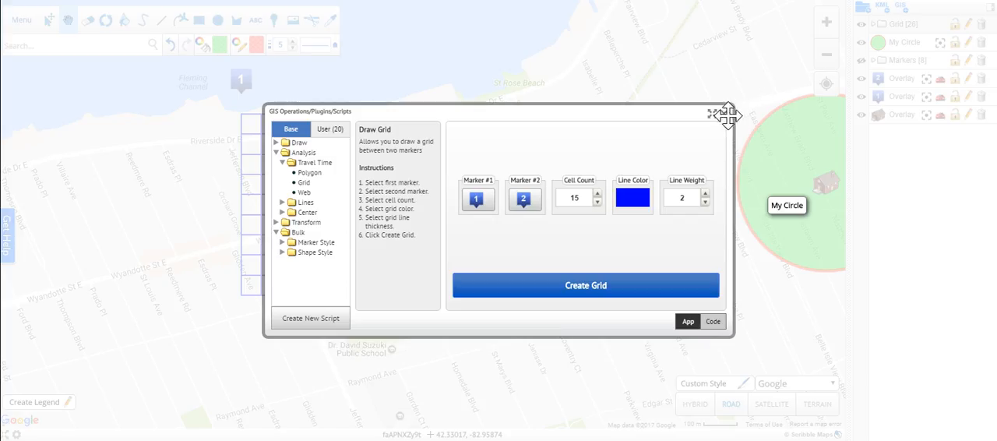
Erase the green circle around the house marker from the map.
{"action": "left_click", "coordinate": [723, 114]}
{"action": "left_click_drag", "start_coordinate": [746, 78], "coordinate": [293, 97]}
{"action": "left_click", "coordinate": [88, 20]}
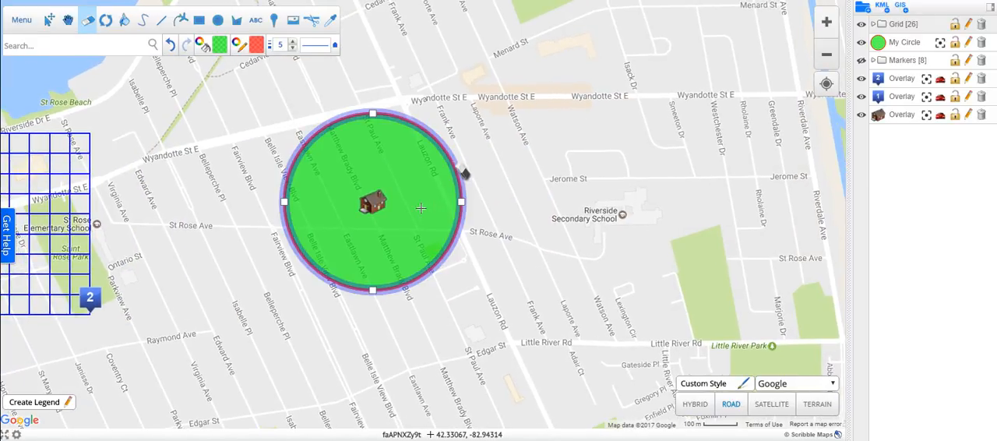
{"action": "left_click", "coordinate": [443, 152]}
Create a travel time polygon for walking from the house marker with a range of 5 minutes.
{"action": "left_click", "coordinate": [903, 7]}
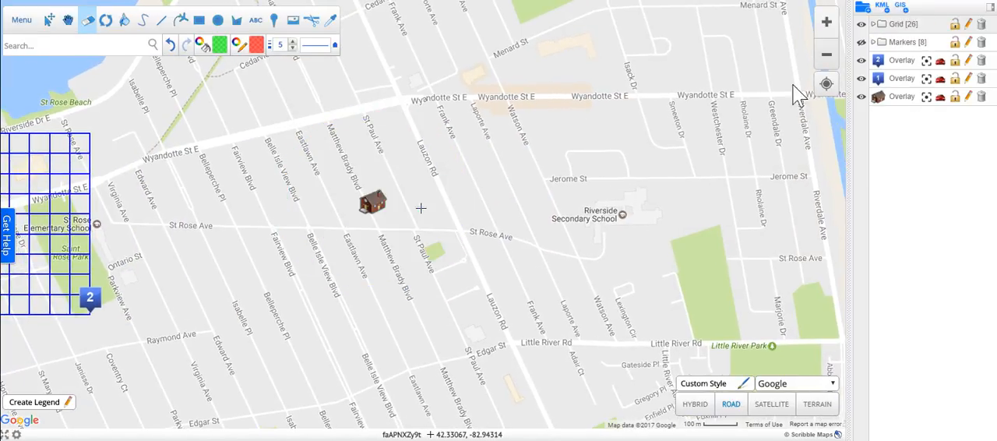
{"action": "left_click", "coordinate": [331, 232]}
{"action": "left_click", "coordinate": [305, 173]}
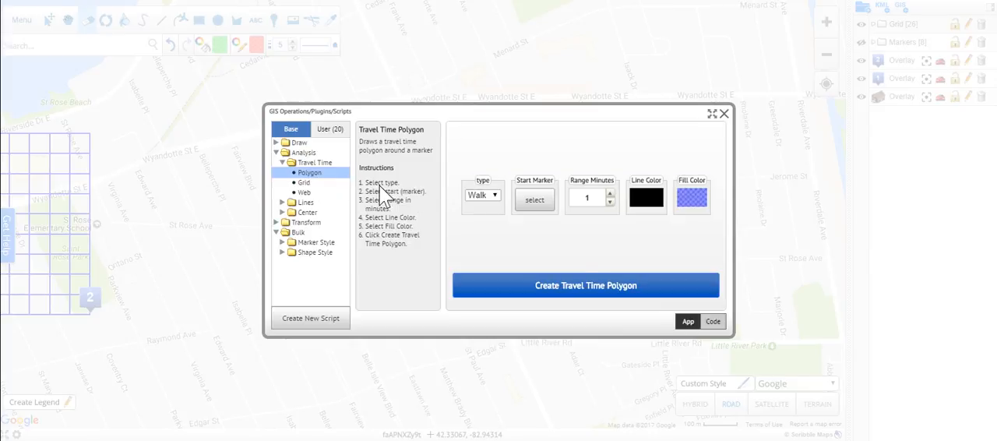
{"action": "left_click", "coordinate": [535, 210]}
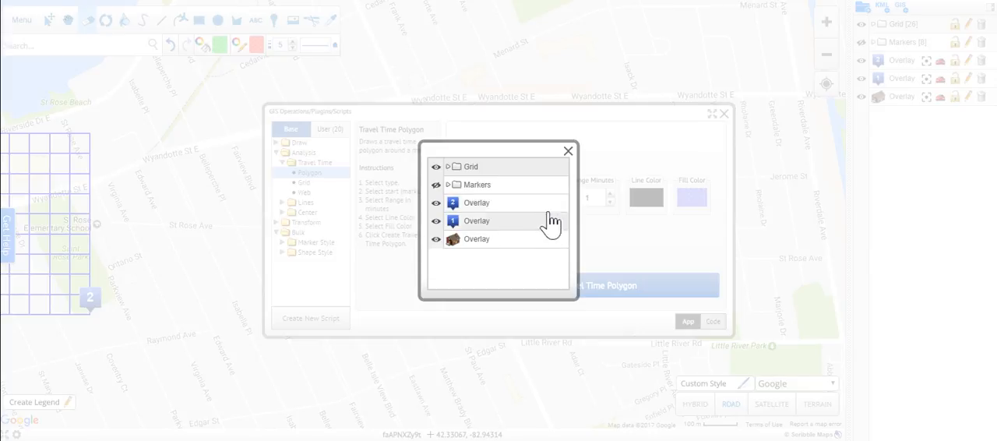
{"action": "left_click", "coordinate": [523, 238]}
{"action": "left_click_drag", "start_coordinate": [600, 198], "coordinate": [564, 198]}
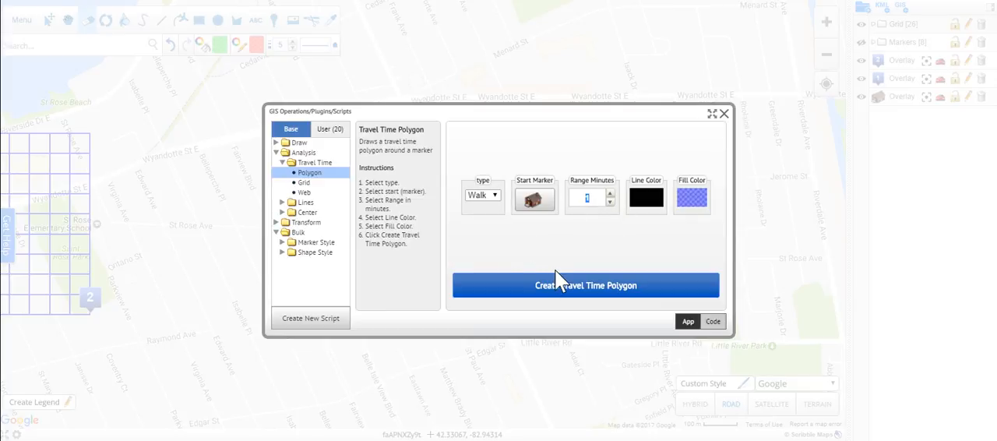
{"action": "type", "text": "5"}
{"action": "left_click", "coordinate": [584, 293]}
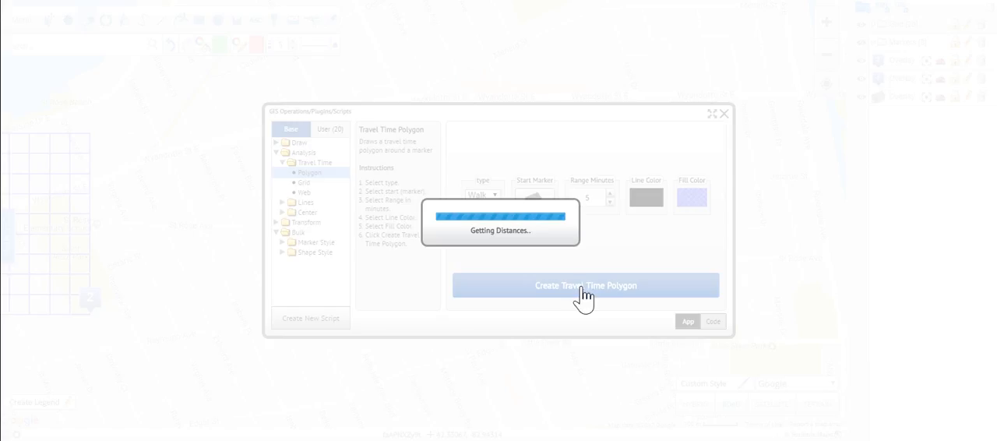
{"action": "left_click", "coordinate": [501, 231]}
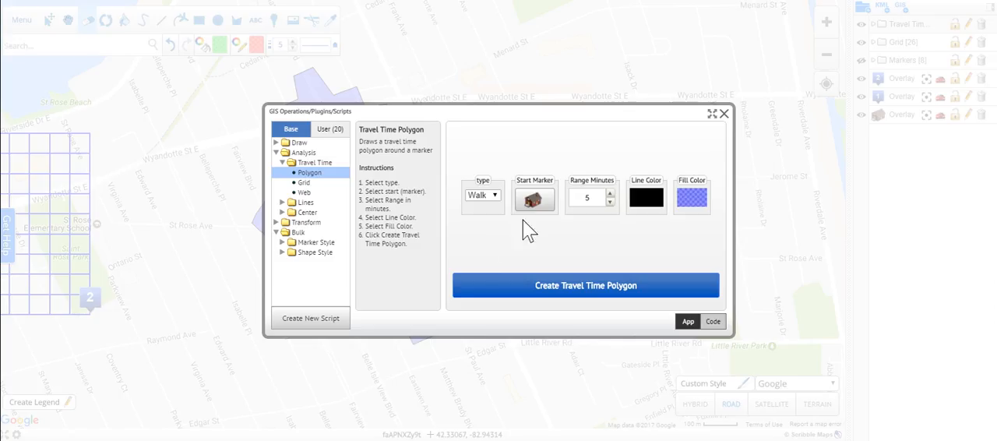
{"action": "left_click", "coordinate": [723, 114]}
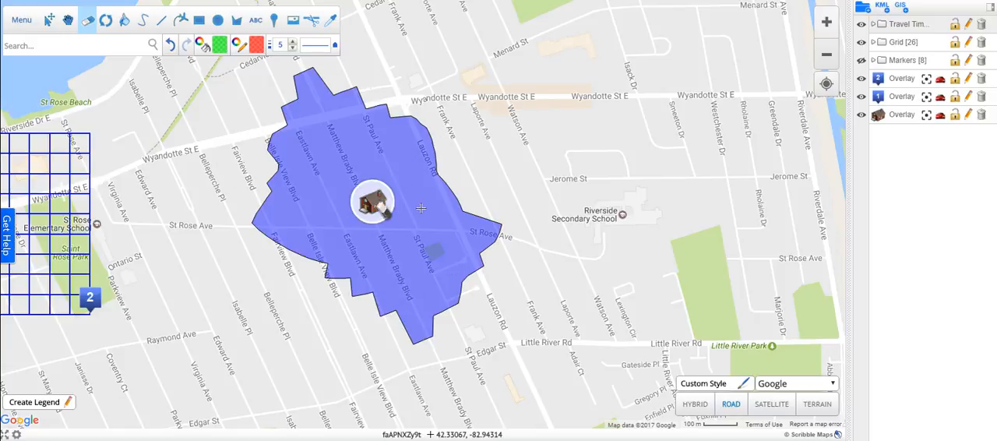
Delete the travel time polygon group and create a walking travel time grid around the house marker with a range of 0.25 km.
{"action": "left_click", "coordinate": [979, 25]}
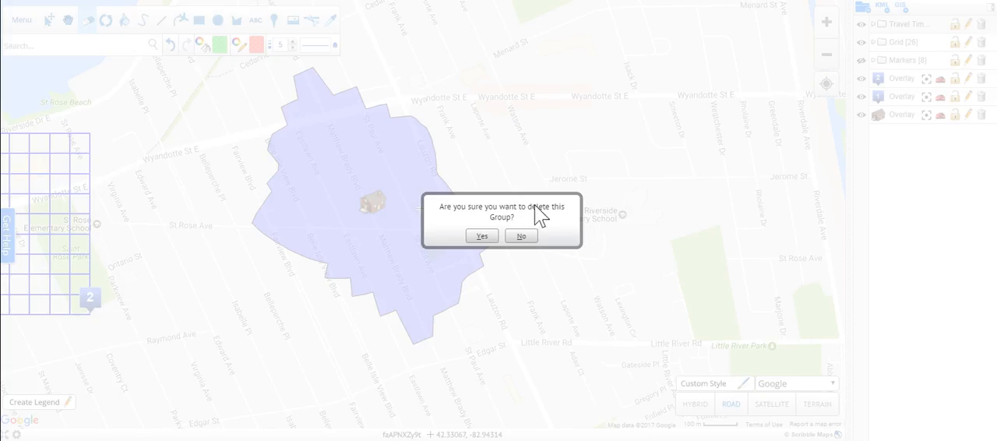
{"action": "left_click", "coordinate": [482, 236]}
{"action": "left_click", "coordinate": [901, 6]}
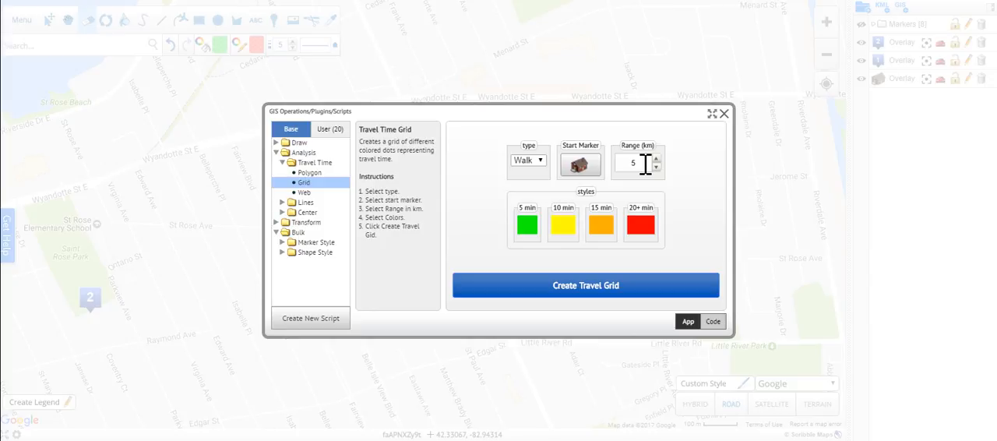
{"action": "left_click_drag", "start_coordinate": [645, 164], "coordinate": [629, 162]}
{"action": "left_click", "coordinate": [578, 287]}
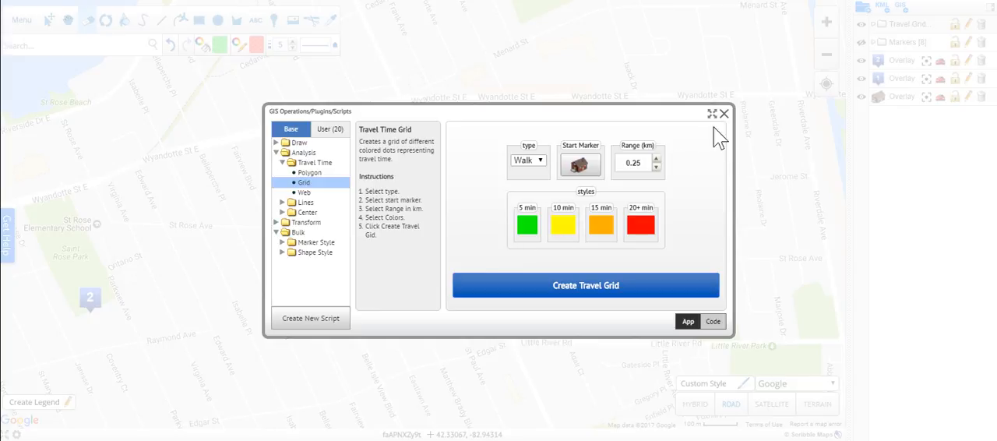
{"action": "left_click", "coordinate": [724, 114]}
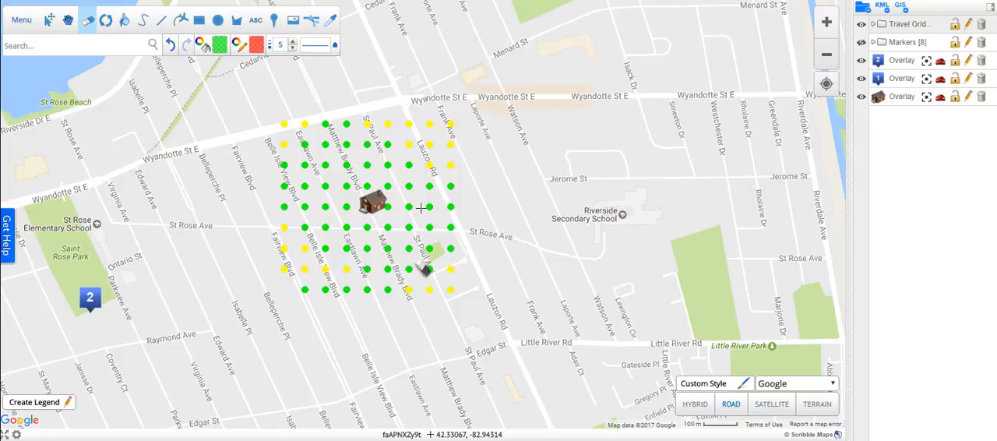
Delete the travel grid group and create a walking travel time web from the house marker to the Markers group.
{"action": "left_click", "coordinate": [981, 24]}
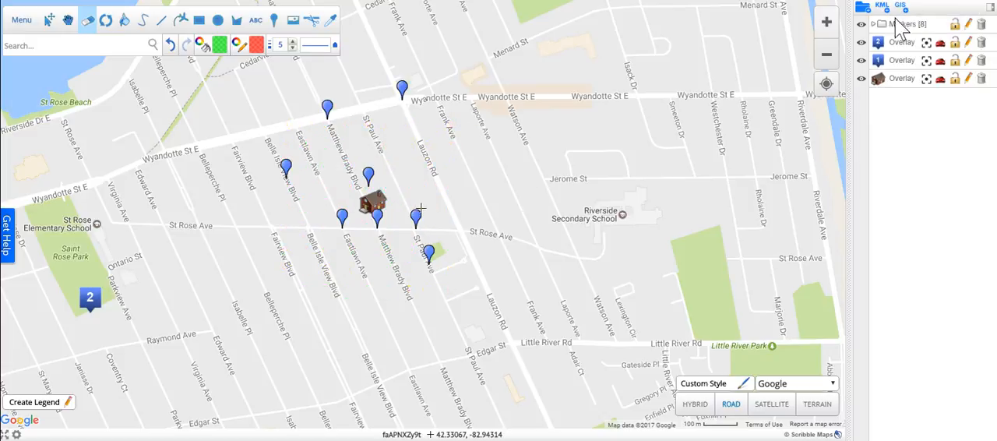
{"action": "left_click", "coordinate": [899, 6]}
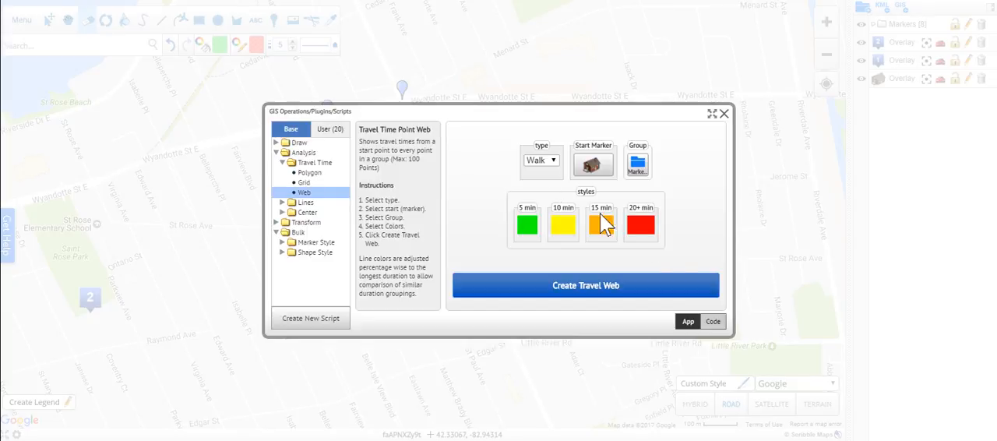
{"action": "left_click", "coordinate": [641, 289]}
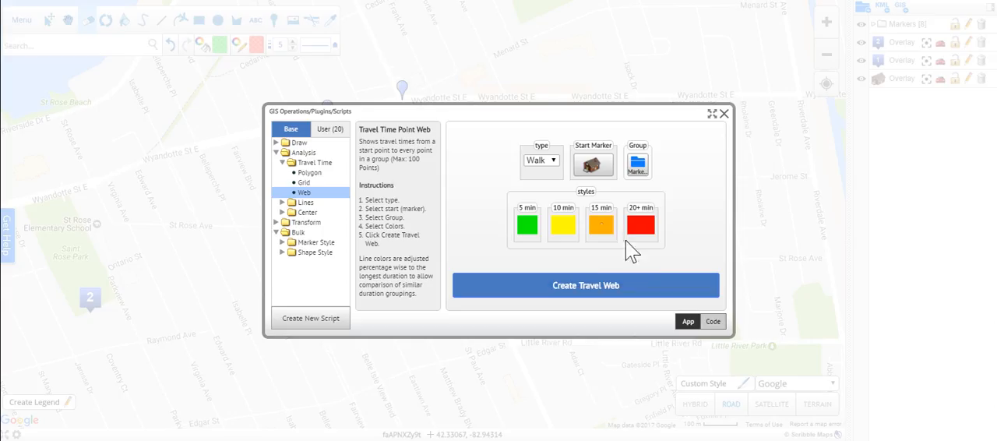
{"action": "left_click", "coordinate": [723, 114]}
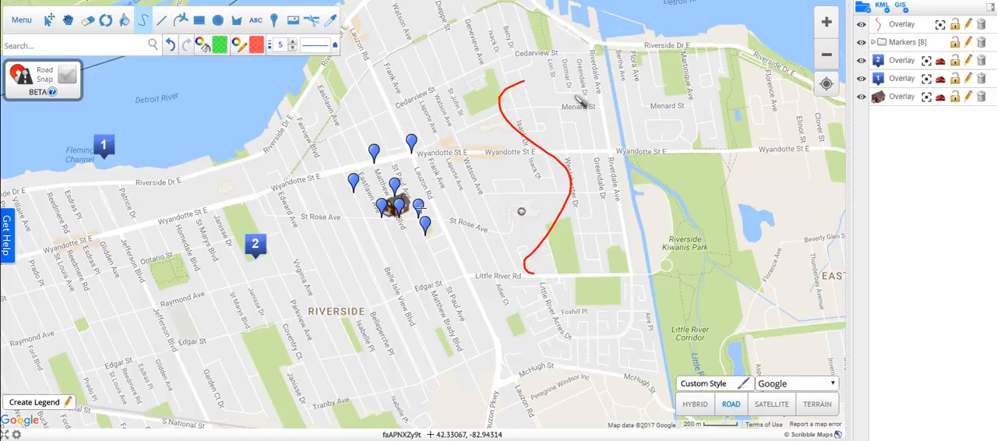
Set up the Distance Along Line operation with the red curved line and the blu-blank marker.
{"action": "left_click", "coordinate": [68, 19]}
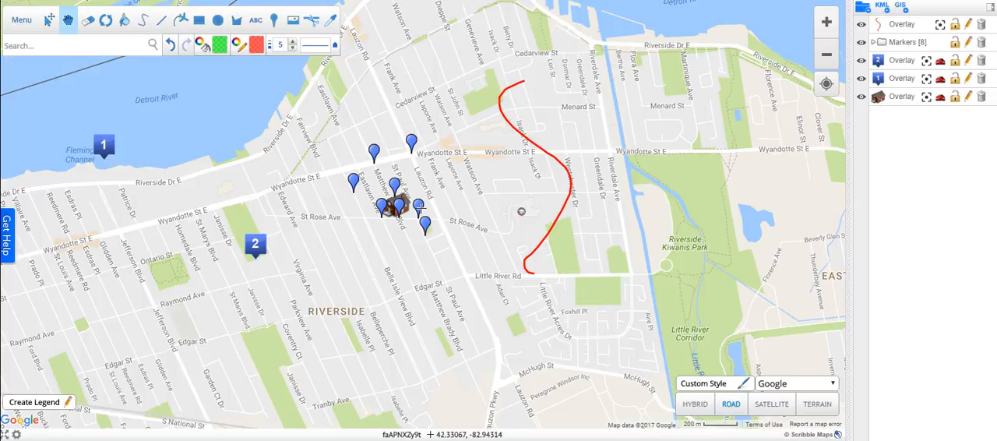
{"action": "left_click_drag", "start_coordinate": [543, 134], "coordinate": [434, 160]}
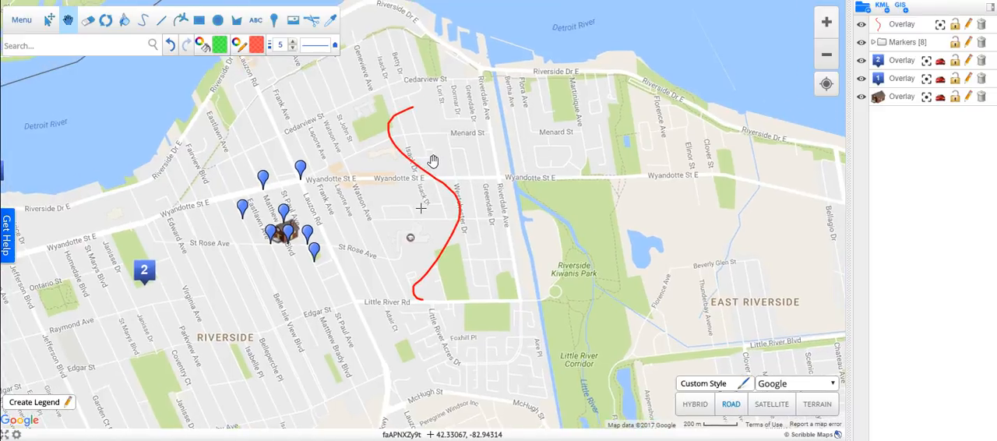
{"action": "scroll", "coordinate": [434, 161], "scroll_direction": "up", "scroll_amount": 1}
{"action": "left_click_drag", "start_coordinate": [500, 52], "coordinate": [496, 85]}
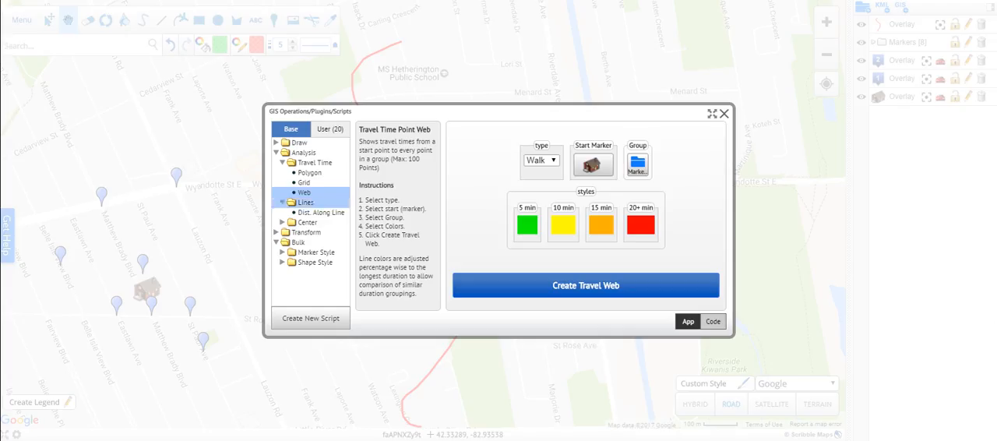
{"action": "left_click", "coordinate": [321, 212]}
{"action": "left_click", "coordinate": [507, 200]}
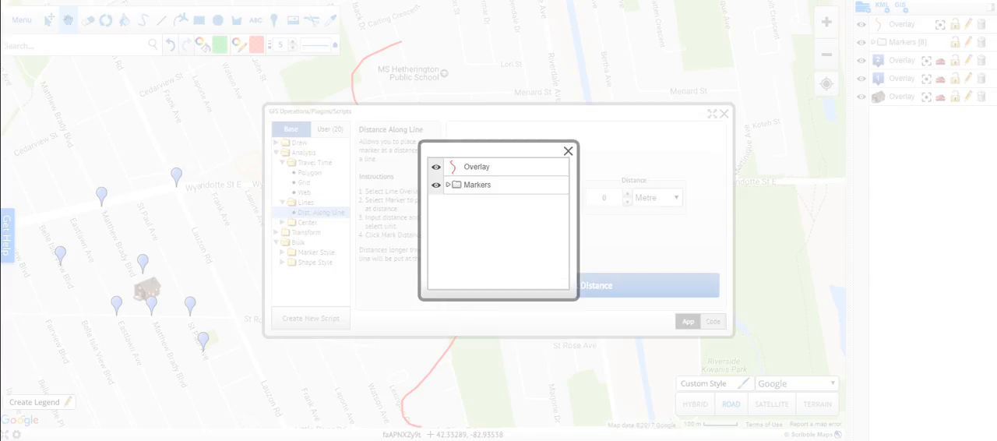
{"action": "left_click", "coordinate": [483, 167]}
{"action": "left_click", "coordinate": [555, 199]}
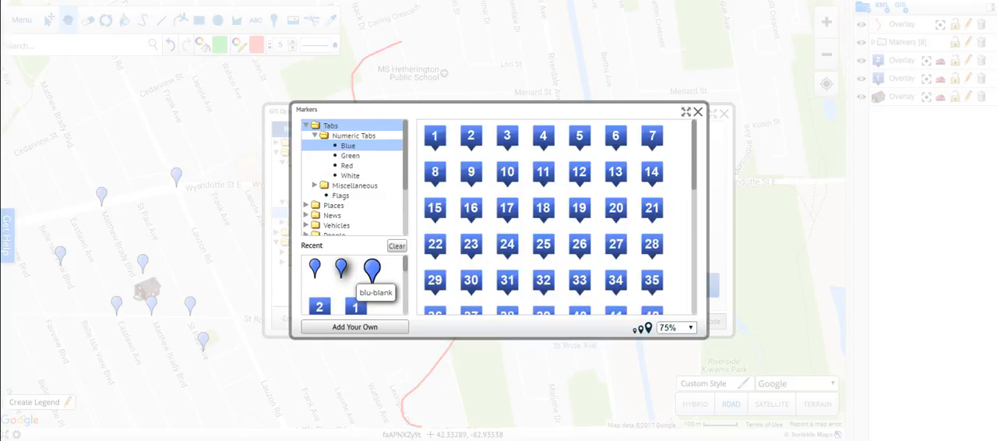
{"action": "left_click", "coordinate": [372, 270]}
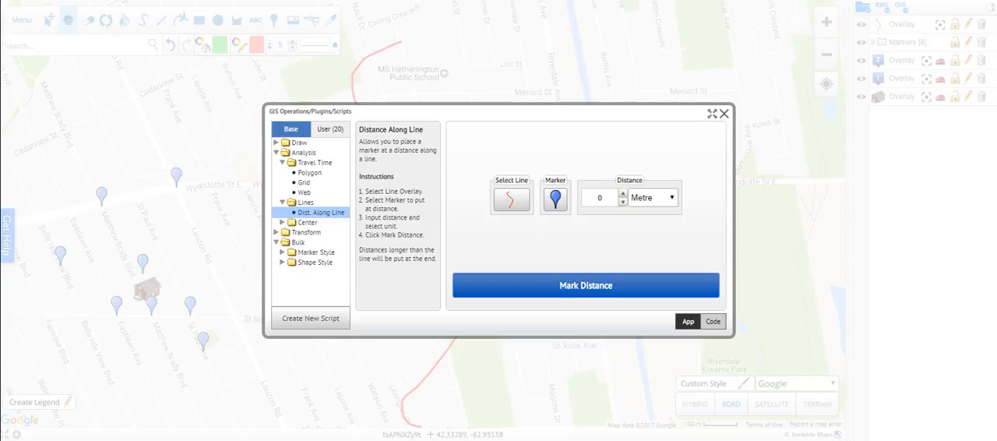
Mark a distance of 250 metres along the red line with the chosen marker.
{"action": "double_click", "coordinate": [599, 197]}
{"action": "type", "text": "250"}
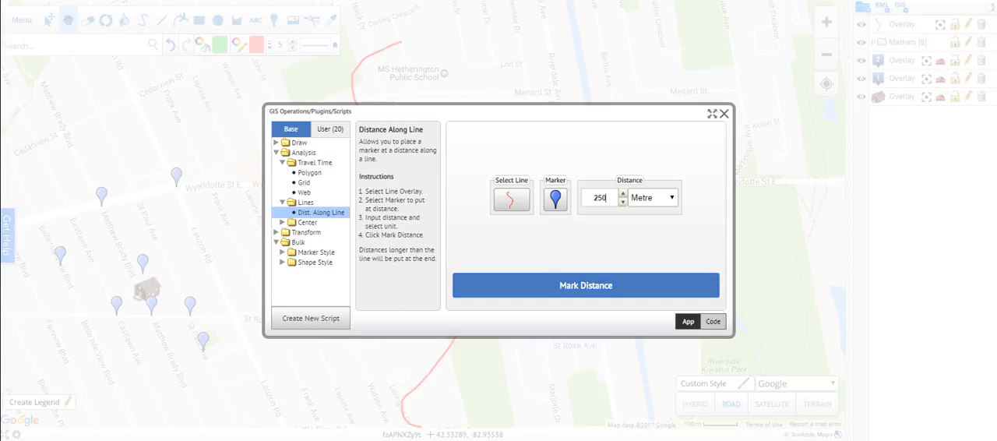
{"action": "left_click", "coordinate": [585, 285]}
{"action": "left_click", "coordinate": [501, 231]}
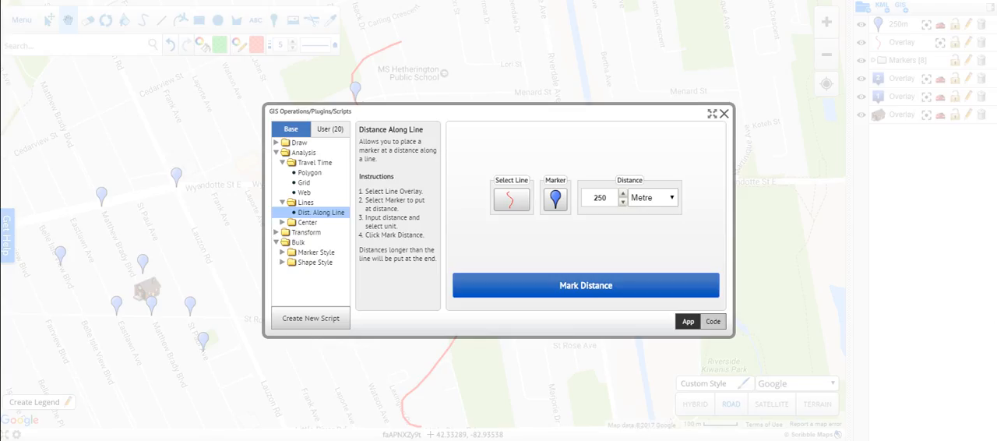
{"action": "left_click", "coordinate": [723, 114]}
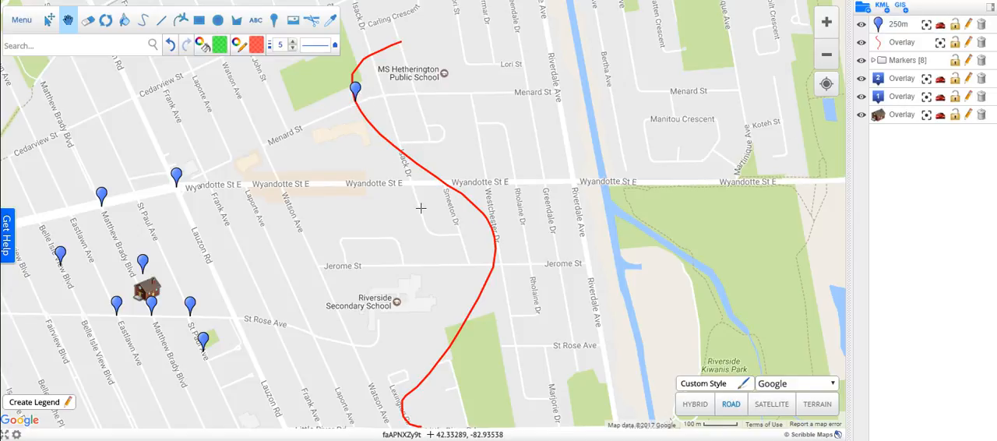
Place a second blue marker on the red line at a distance of 500 metres.
{"action": "left_click", "coordinate": [900, 7]}
{"action": "key", "text": "BackSpace"}
{"action": "key", "text": "BackSpace"}
{"action": "key", "text": "BackSpace"}
{"action": "type", "text": "500"}
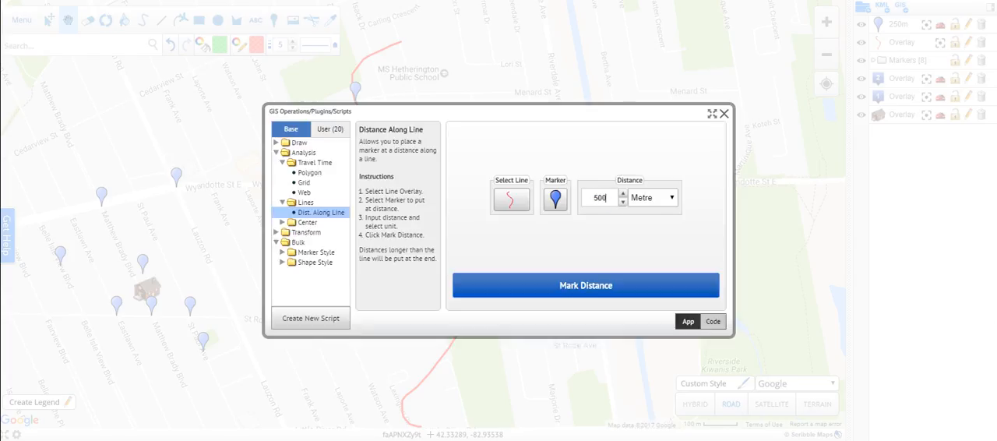
{"action": "left_click", "coordinate": [586, 285]}
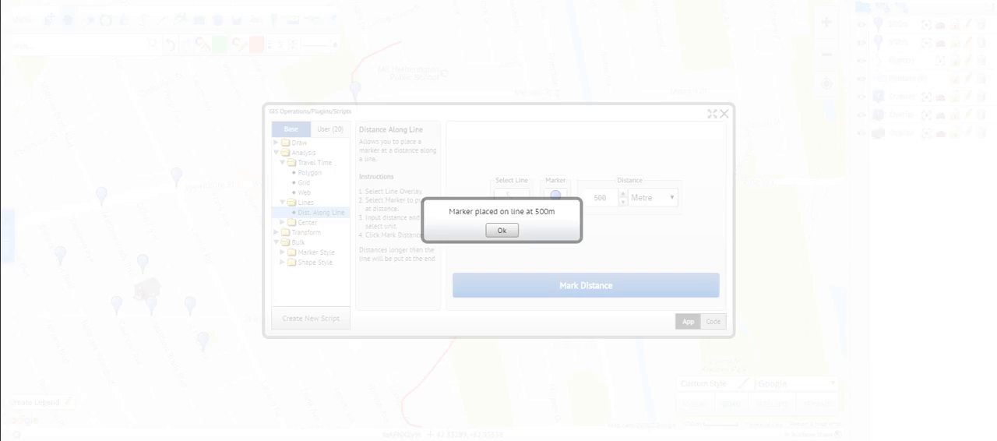
{"action": "left_click", "coordinate": [503, 231]}
{"action": "left_click", "coordinate": [724, 113]}
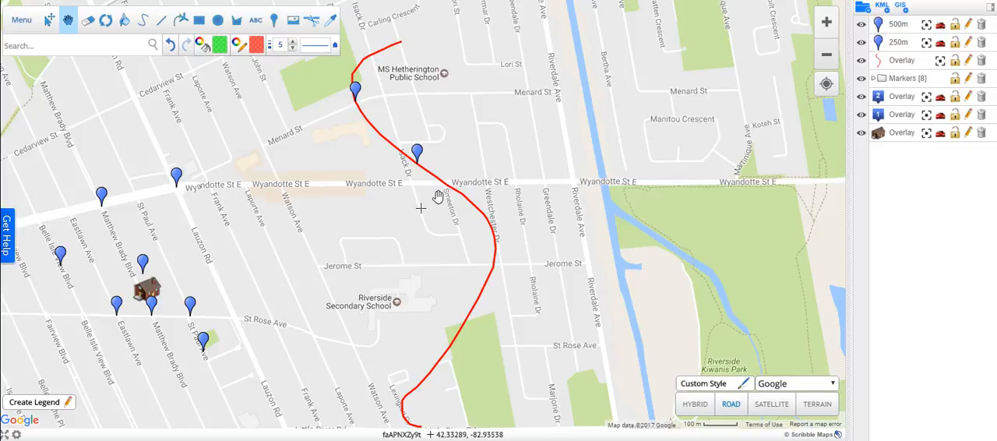
Plot the centroid of the Markers group using the blue numeric tab marker 1.
{"action": "left_click_drag", "start_coordinate": [239, 315], "coordinate": [421, 244]}
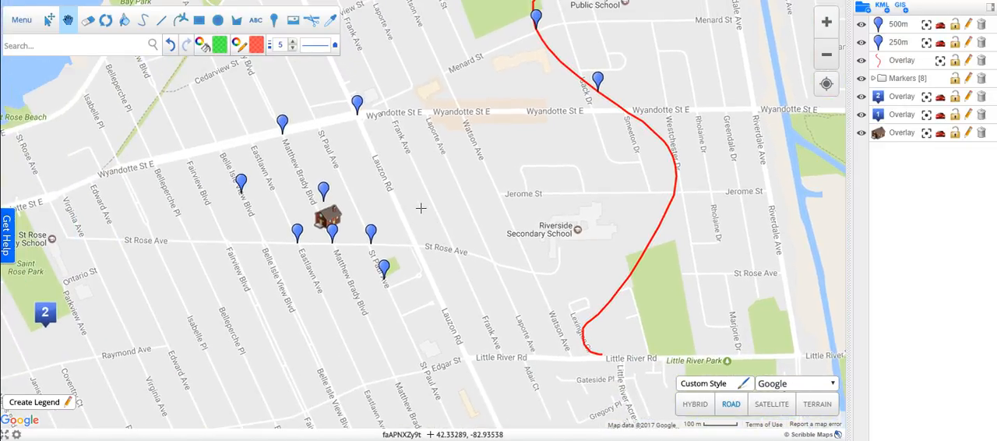
{"action": "left_click", "coordinate": [900, 6]}
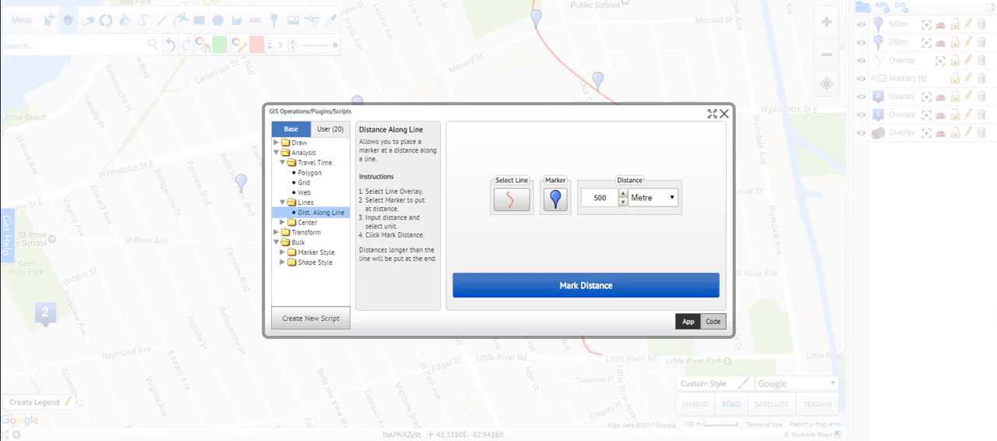
{"action": "left_click", "coordinate": [306, 223]}
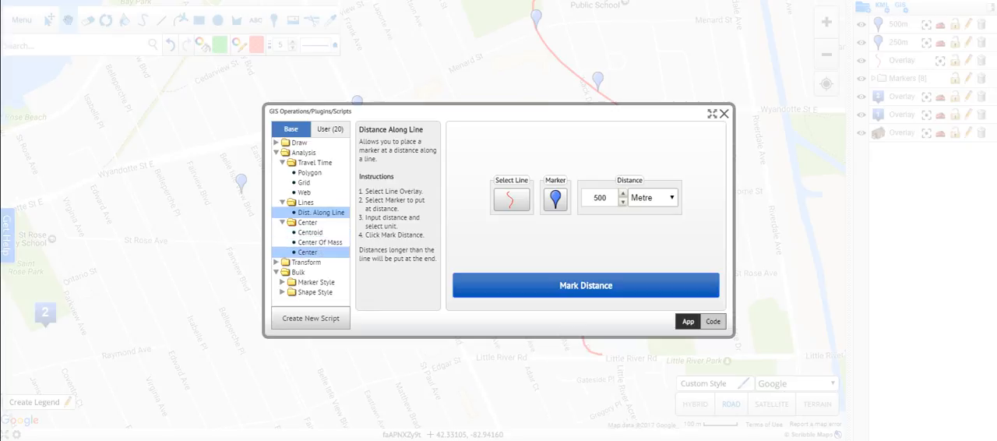
{"action": "left_click", "coordinate": [310, 232]}
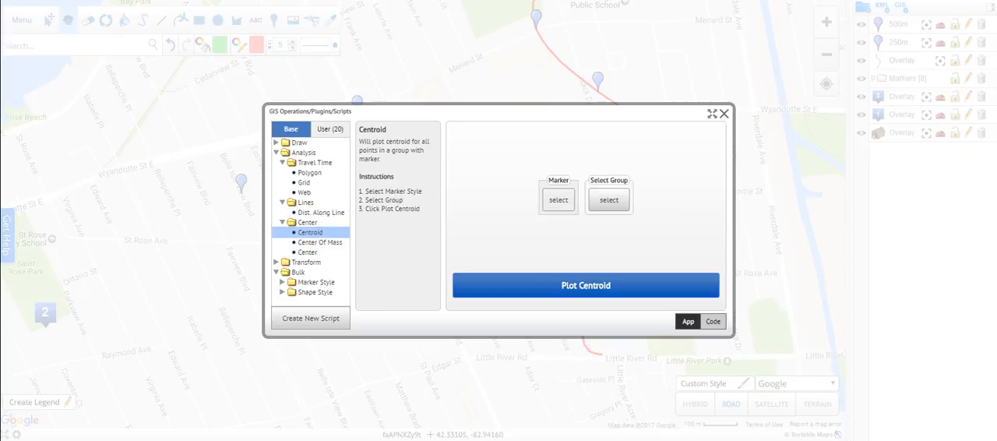
{"action": "left_click", "coordinate": [559, 204]}
{"action": "scroll", "coordinate": [579, 173], "scroll_direction": "down", "scroll_amount": 5}
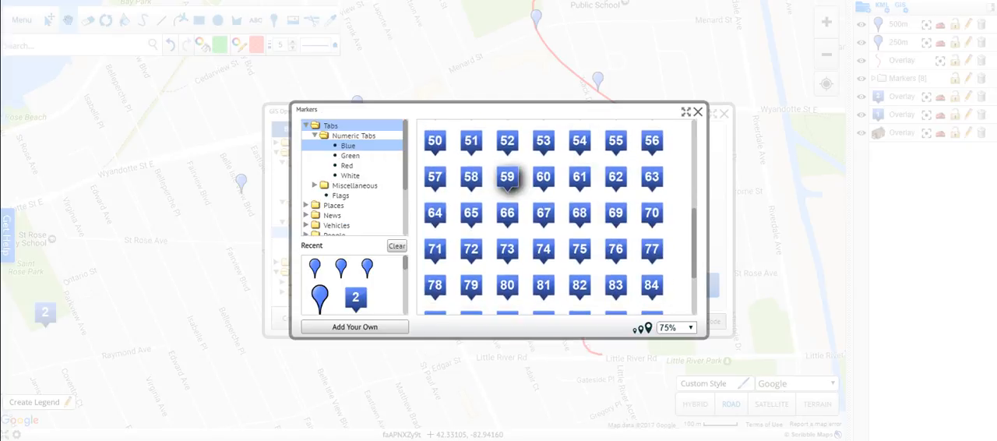
{"action": "scroll", "coordinate": [506, 179], "scroll_direction": "up", "scroll_amount": 5}
{"action": "left_click", "coordinate": [434, 140]}
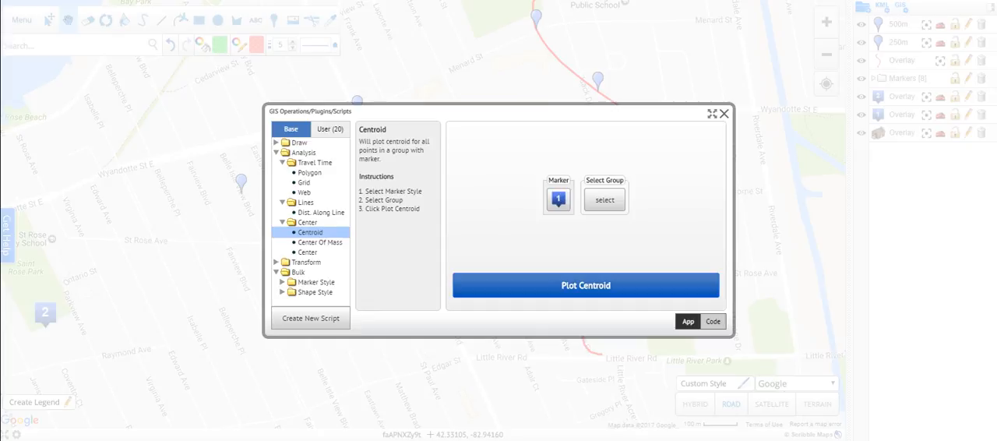
{"action": "left_click", "coordinate": [604, 200]}
{"action": "left_click", "coordinate": [477, 167]}
{"action": "left_click", "coordinate": [586, 285]}
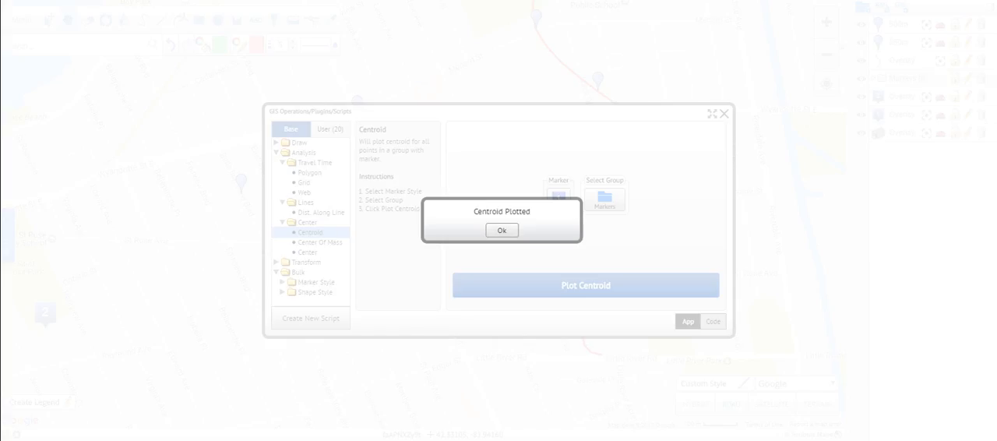
{"action": "left_click", "coordinate": [498, 230]}
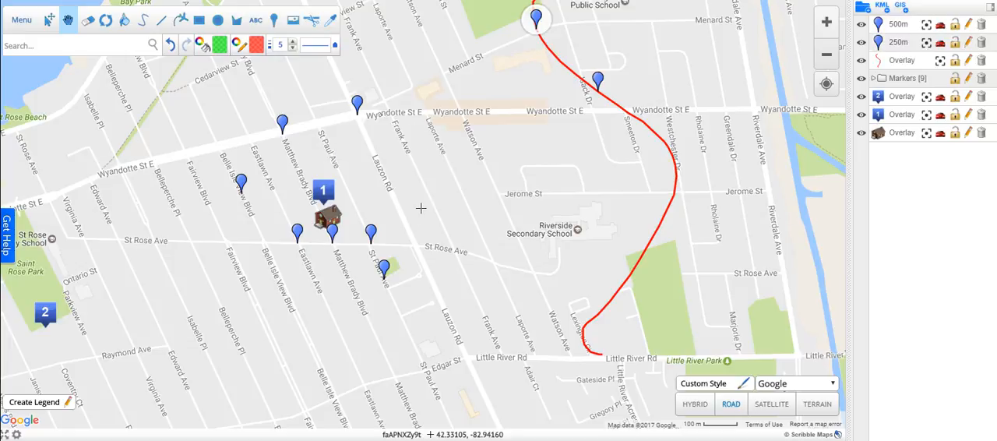
Reverse the points of the red line with the Reverse Points transform.
{"action": "left_click", "coordinate": [900, 6]}
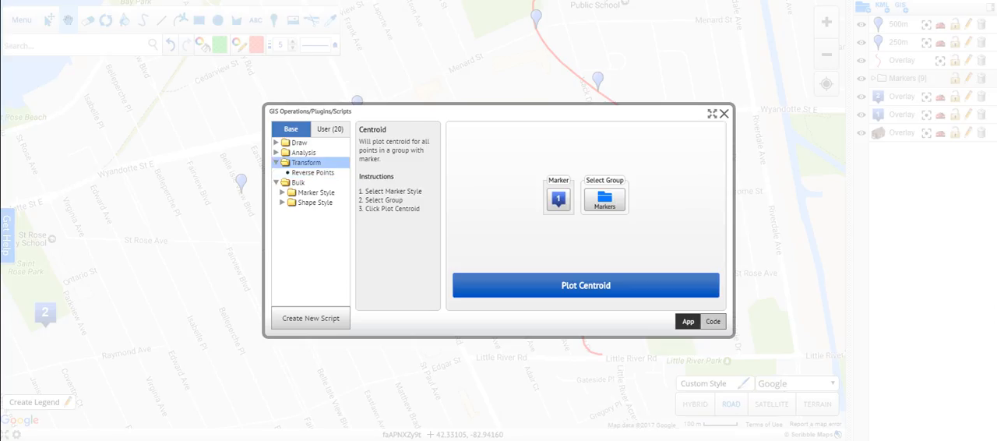
{"action": "left_click", "coordinate": [313, 172]}
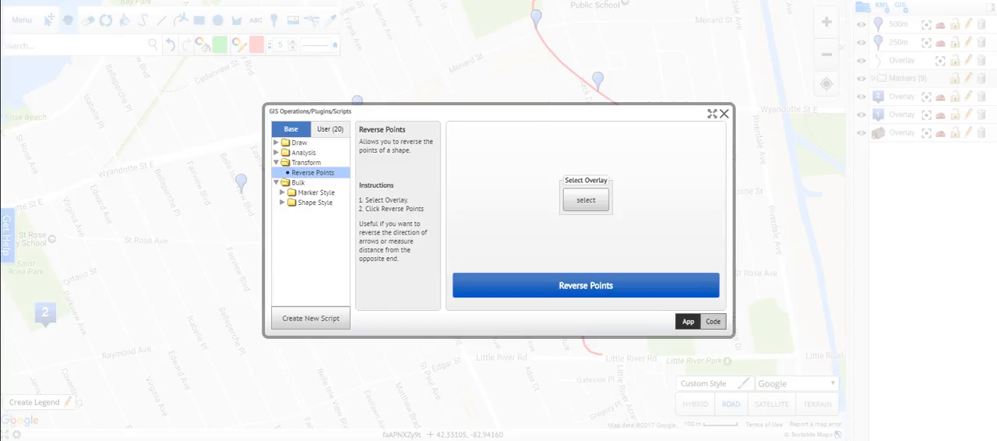
{"action": "left_click", "coordinate": [585, 199]}
{"action": "left_click", "coordinate": [482, 204]}
{"action": "left_click", "coordinate": [586, 285]}
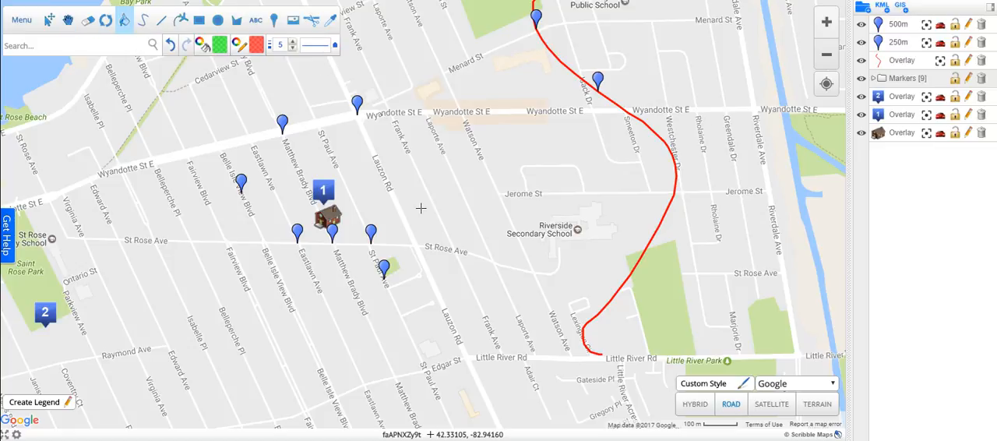
Apply the repeating arrow line style to the red line.
{"action": "left_click", "coordinate": [315, 45]}
{"action": "left_click", "coordinate": [342, 131]}
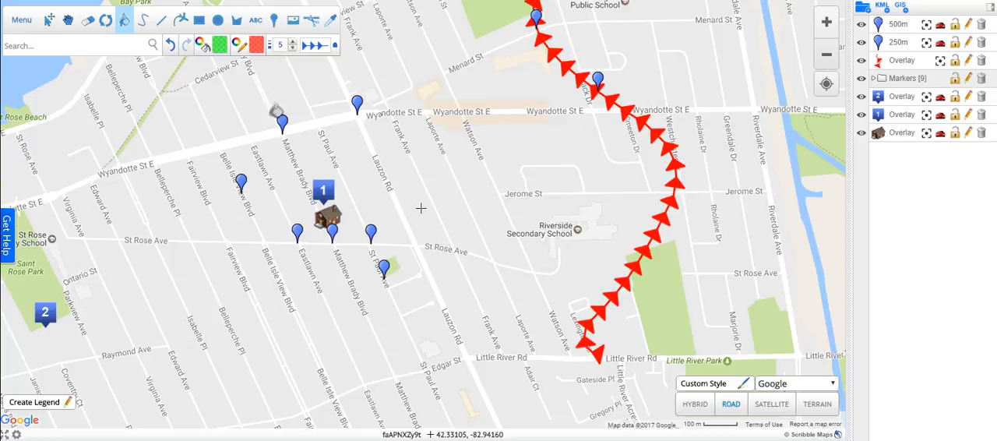
{"action": "left_click", "coordinate": [49, 20]}
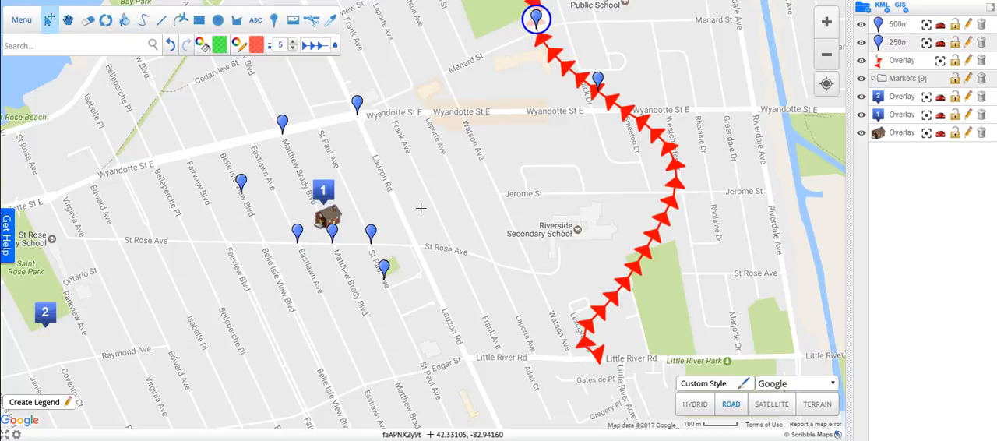
Reverse the points of the red arrow line twice to flip its direction and restore it.
{"action": "left_click", "coordinate": [900, 7]}
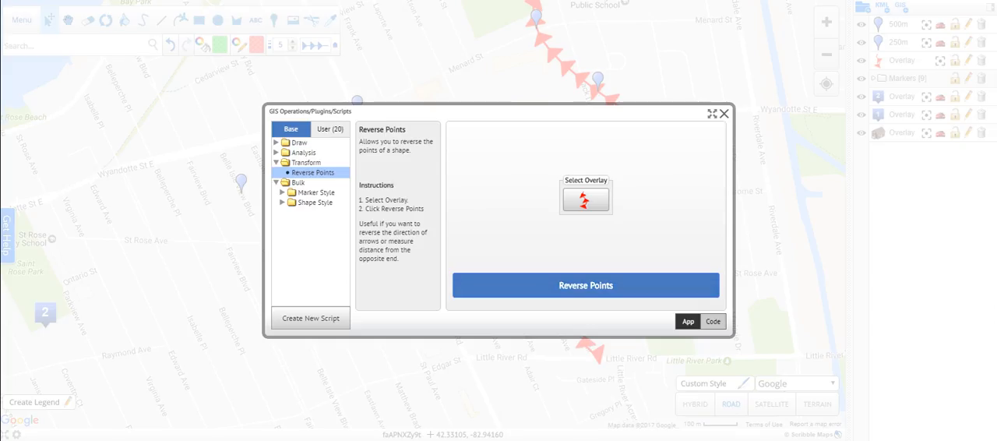
{"action": "left_click", "coordinate": [586, 286]}
{"action": "left_click", "coordinate": [724, 113]}
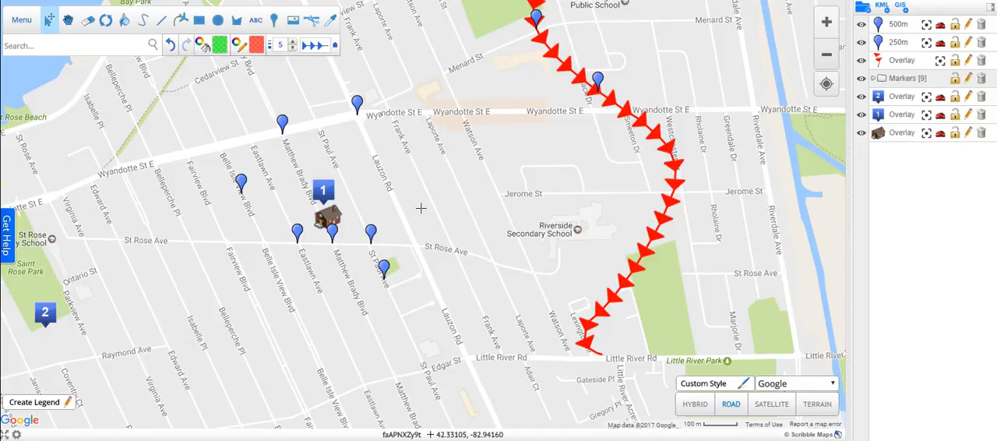
{"action": "left_click", "coordinate": [900, 7]}
{"action": "left_click", "coordinate": [585, 286]}
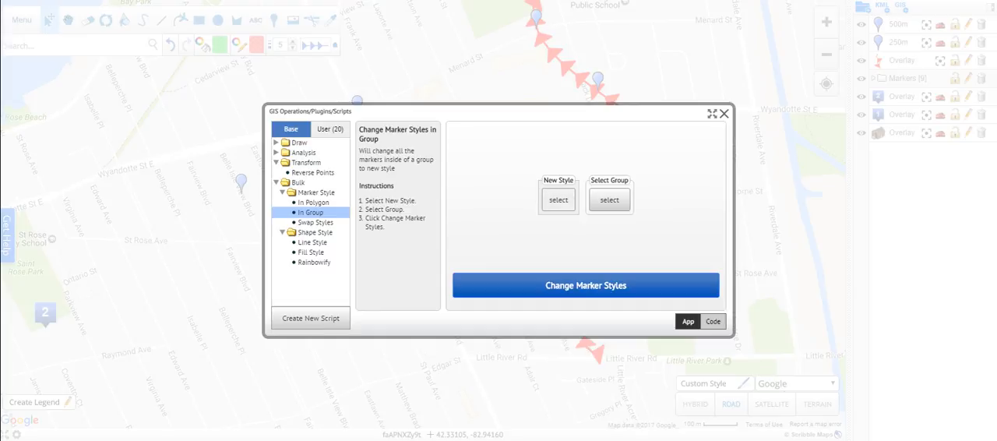
Change all markers in the Markers group to the red numeric tab 1 style.
{"action": "left_click", "coordinate": [559, 199]}
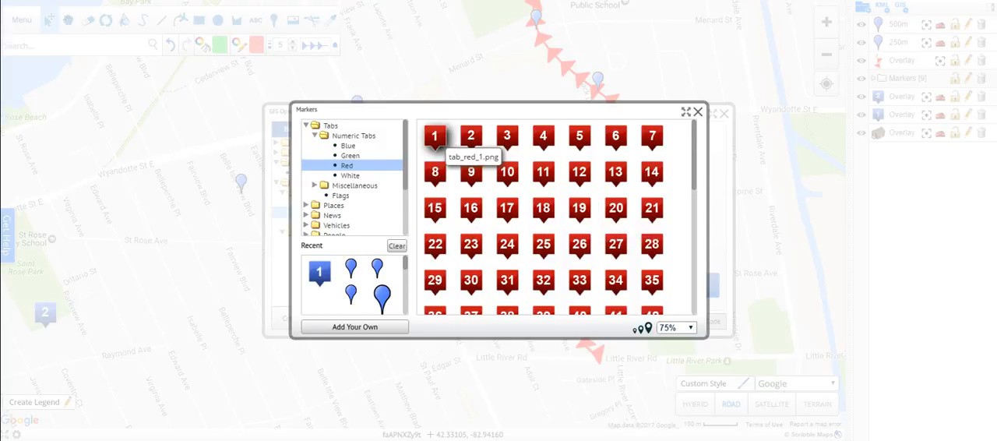
{"action": "left_click", "coordinate": [435, 137]}
{"action": "left_click", "coordinate": [609, 200]}
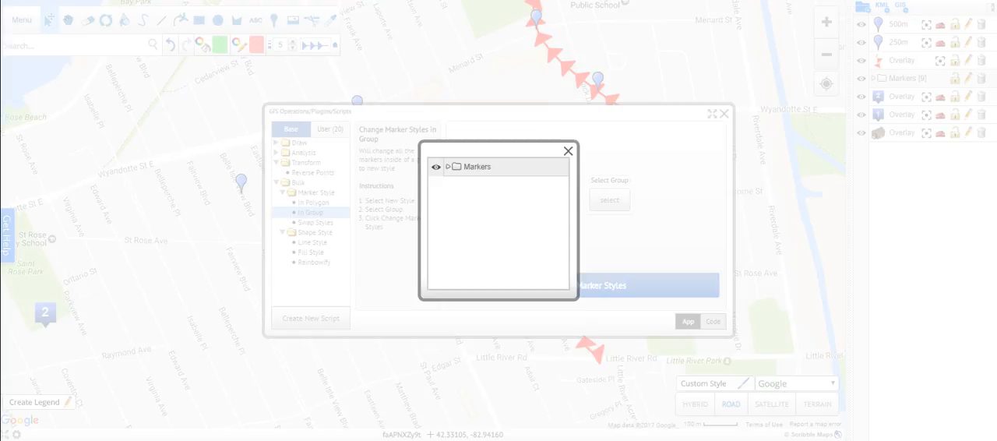
{"action": "left_click", "coordinate": [478, 167]}
{"action": "left_click", "coordinate": [585, 285]}
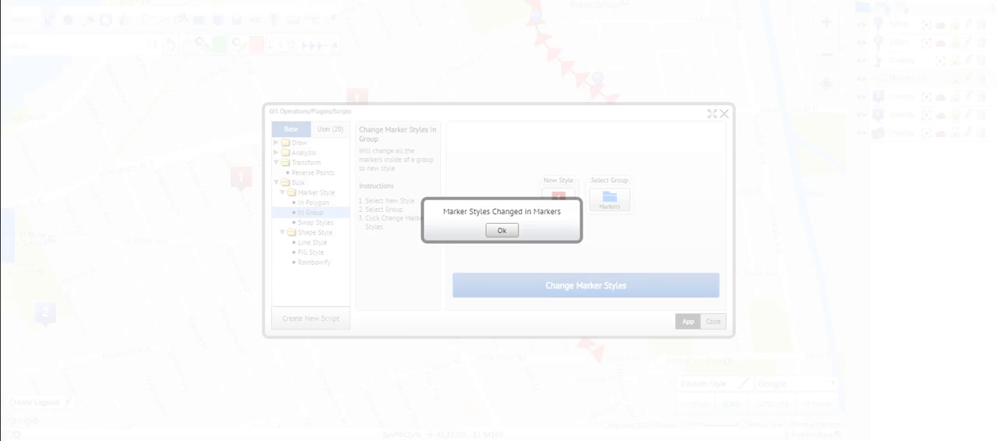
{"action": "left_click", "coordinate": [502, 230]}
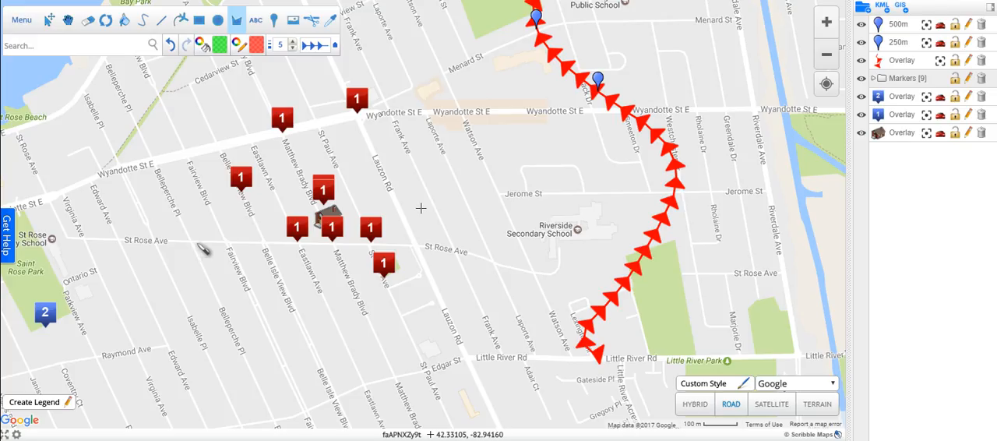
Draw a green polygon of about 15.8 hectares enclosing the three northwestern red markers around Wyandotte St E.
{"action": "left_click", "coordinate": [189, 231]}
{"action": "left_click", "coordinate": [251, 241]}
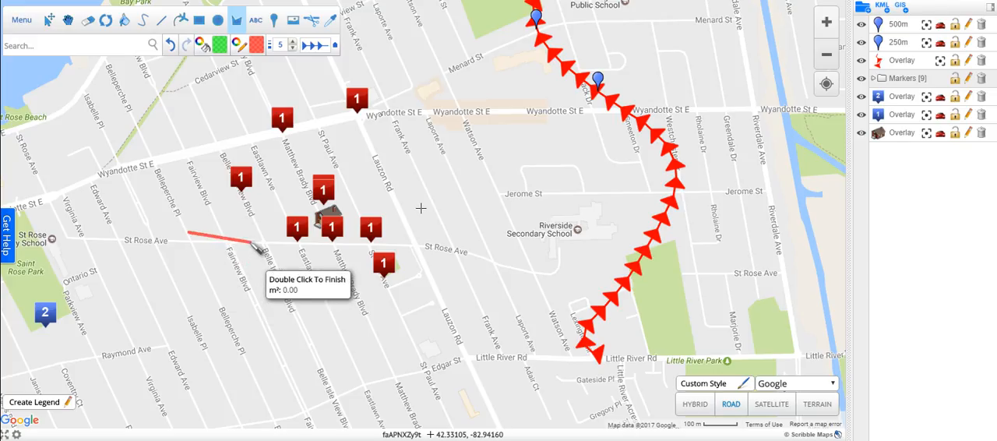
{"action": "left_click", "coordinate": [309, 145]}
{"action": "left_click", "coordinate": [405, 106]}
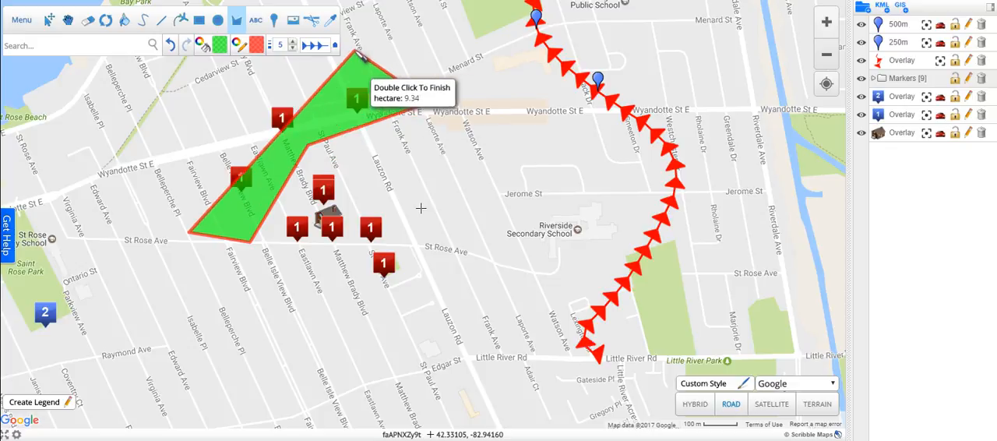
{"action": "left_click", "coordinate": [353, 52]}
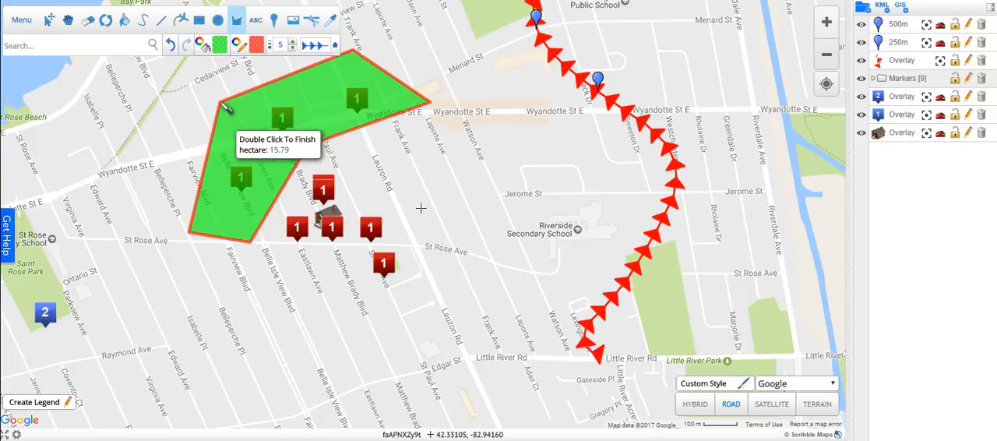
{"action": "double_click", "coordinate": [220, 102]}
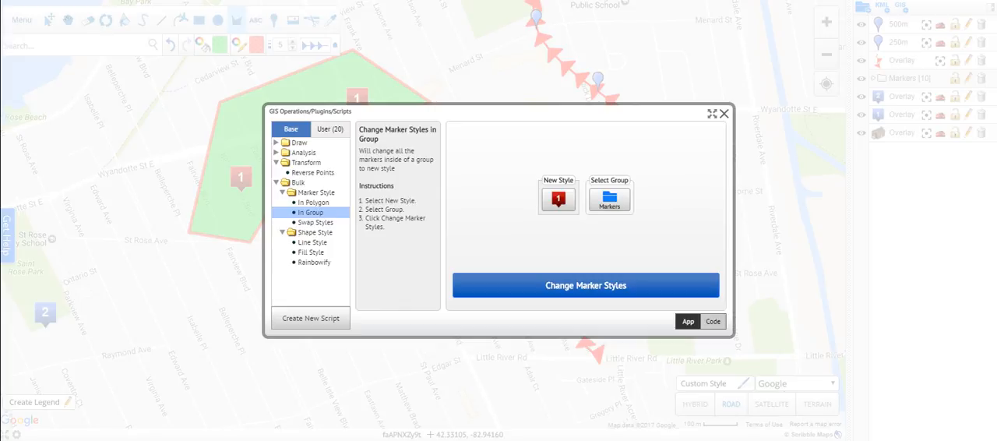
Change the markers inside the green polygon to the red numeric tab 2 style with the In Polygon bulk operation.
{"action": "left_click", "coordinate": [313, 201]}
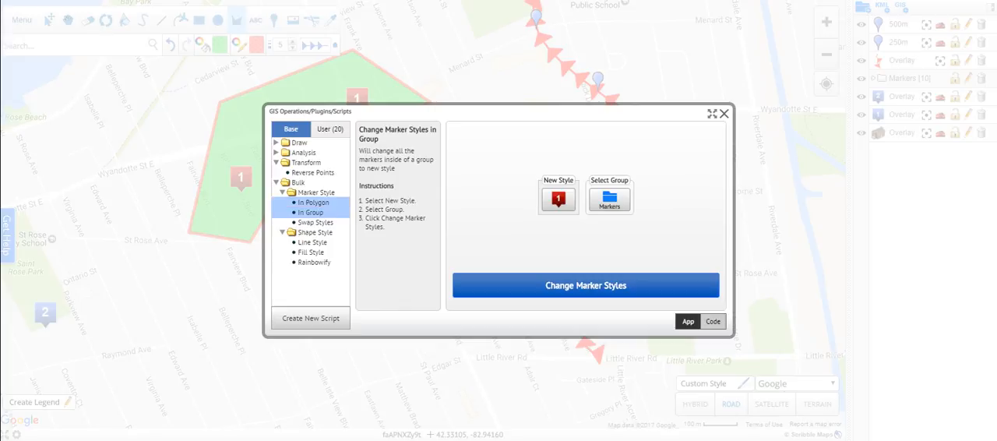
{"action": "left_click", "coordinate": [557, 199]}
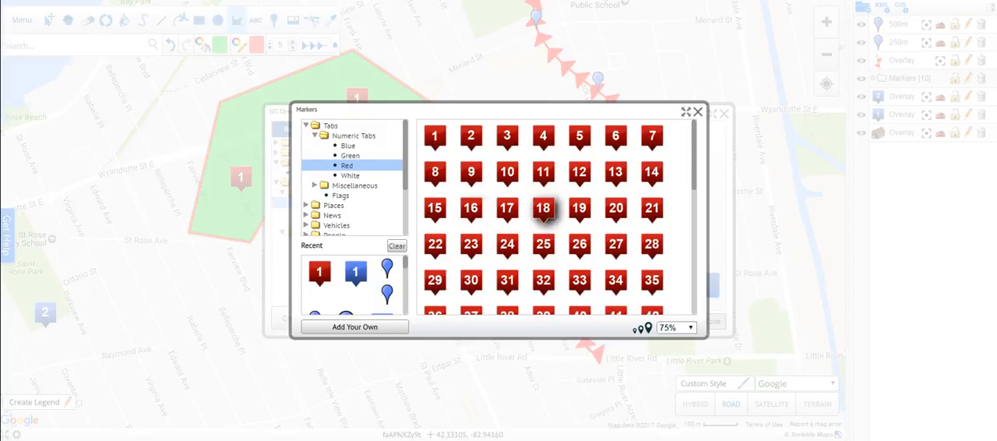
{"action": "left_click", "coordinate": [471, 138]}
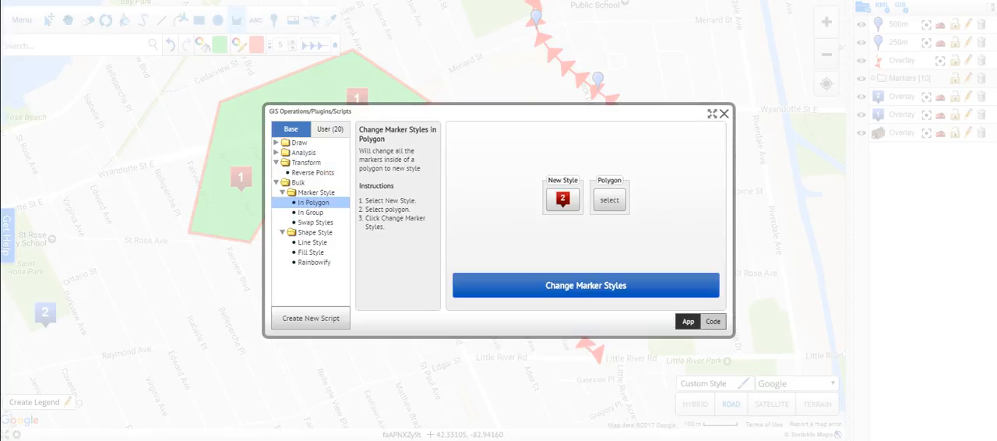
{"action": "left_click", "coordinate": [609, 200]}
{"action": "left_click", "coordinate": [447, 165]}
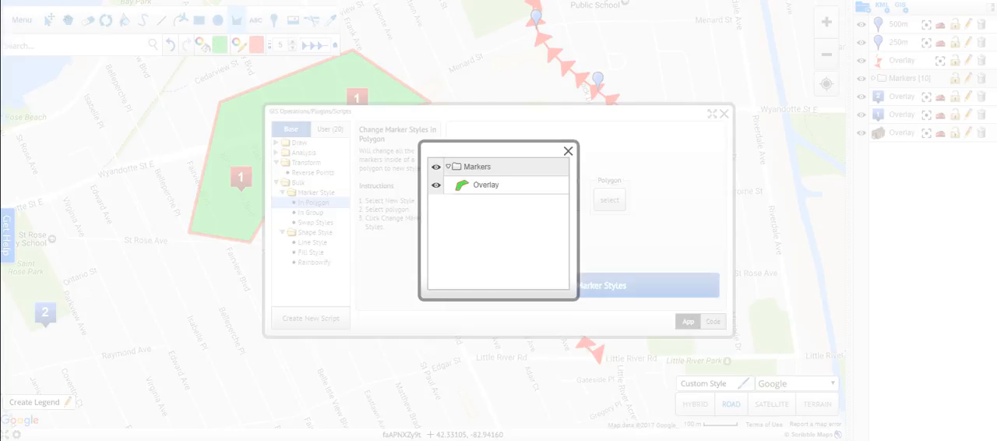
{"action": "left_click", "coordinate": [482, 185]}
{"action": "left_click", "coordinate": [585, 285]}
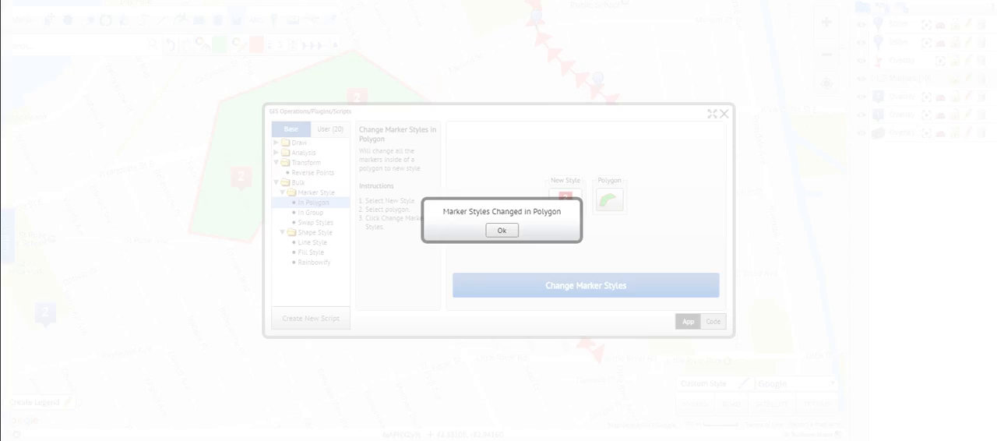
{"action": "left_click", "coordinate": [503, 231]}
{"action": "left_click", "coordinate": [724, 114]}
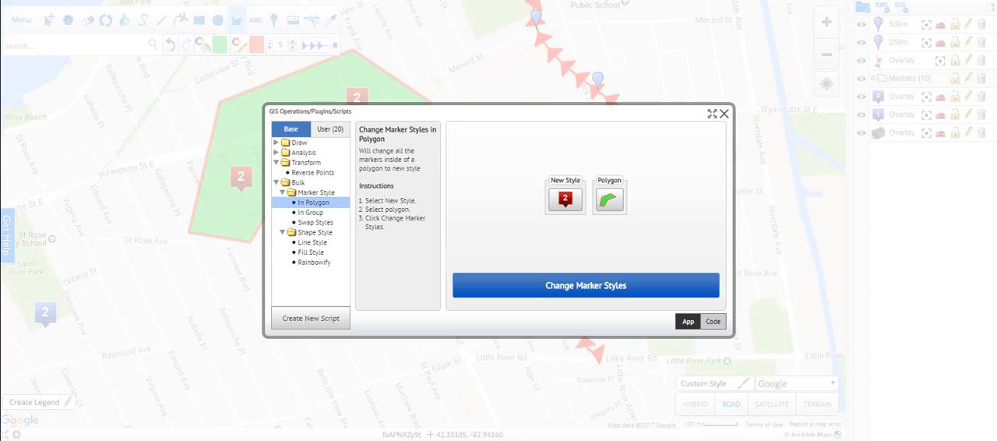
Examine the options of the In Group, Swap Styles, Line Style and Fill Style bulk operations.
{"action": "left_click", "coordinate": [311, 212]}
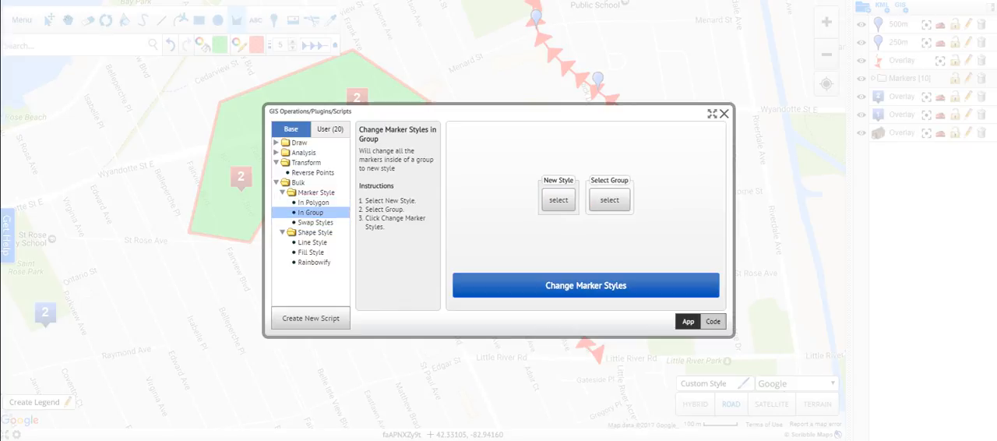
{"action": "left_click", "coordinate": [314, 222]}
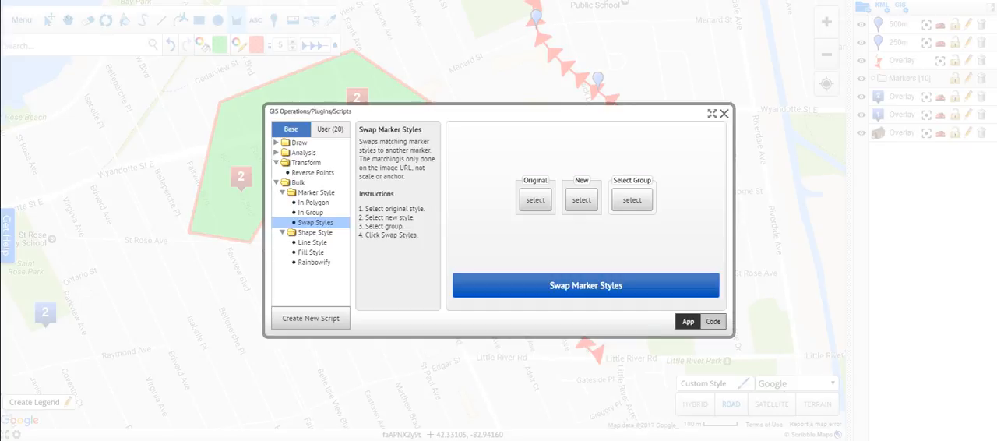
{"action": "left_click", "coordinate": [535, 200]}
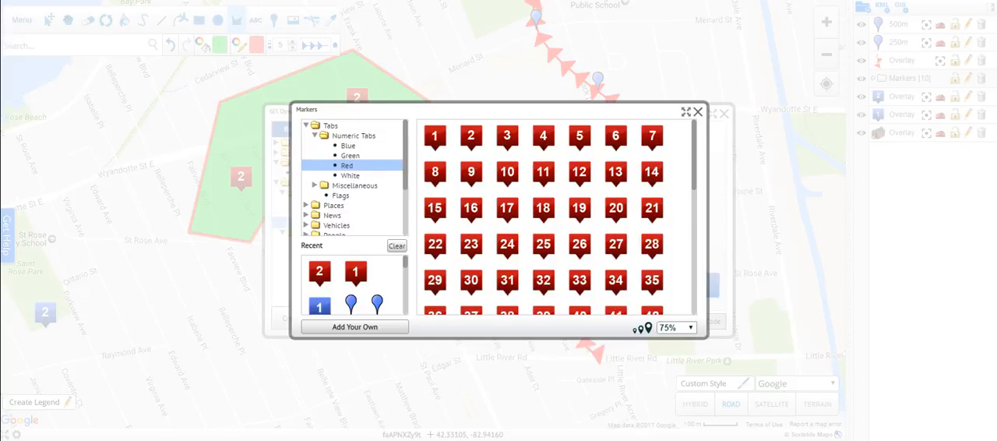
{"action": "left_click", "coordinate": [697, 112]}
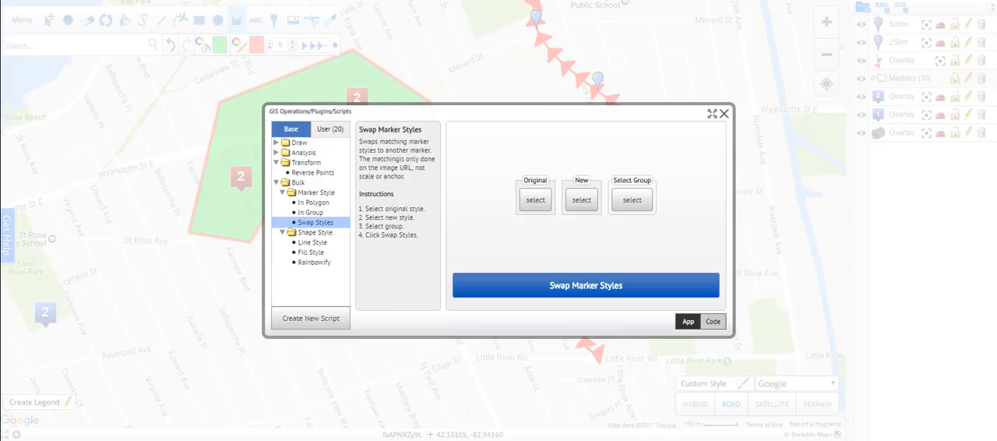
{"action": "left_click", "coordinate": [313, 242]}
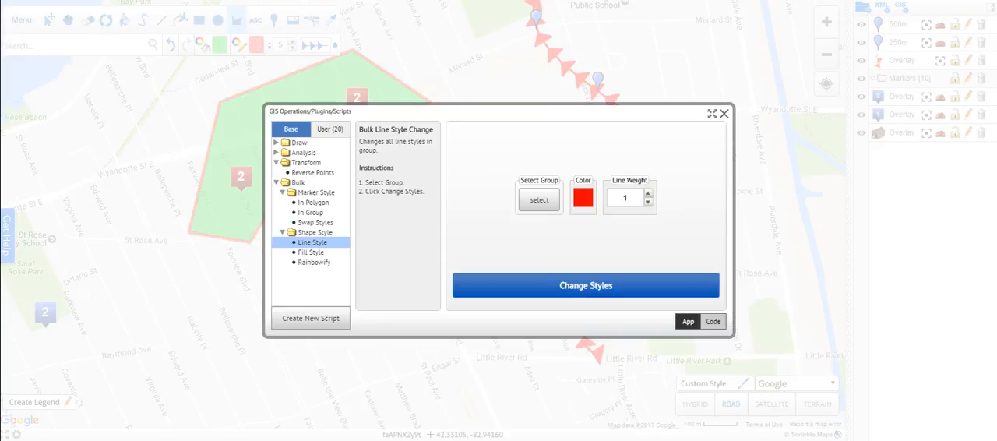
{"action": "left_click", "coordinate": [311, 252]}
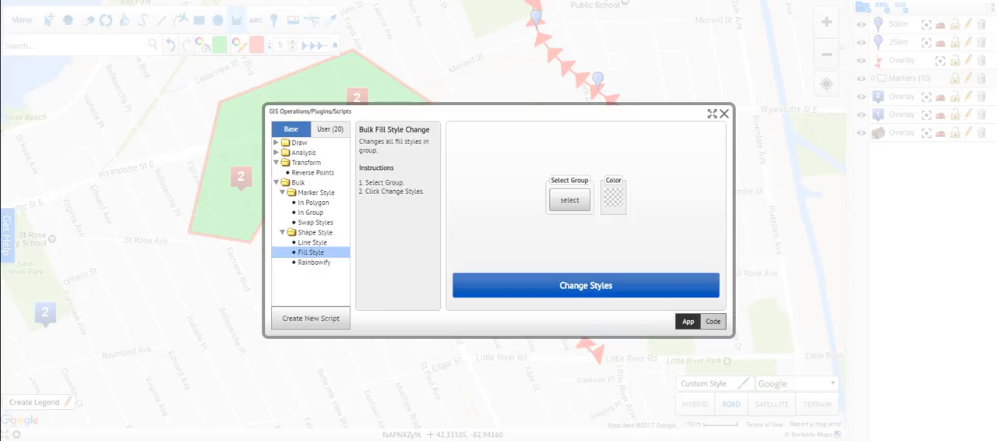
{"action": "left_click", "coordinate": [725, 114]}
Draw a blue grid between blue markers 1 and 2 with a cell count of 15 and line weight 2.
{"action": "scroll", "coordinate": [268, 117], "scroll_direction": "down", "scroll_amount": 2}
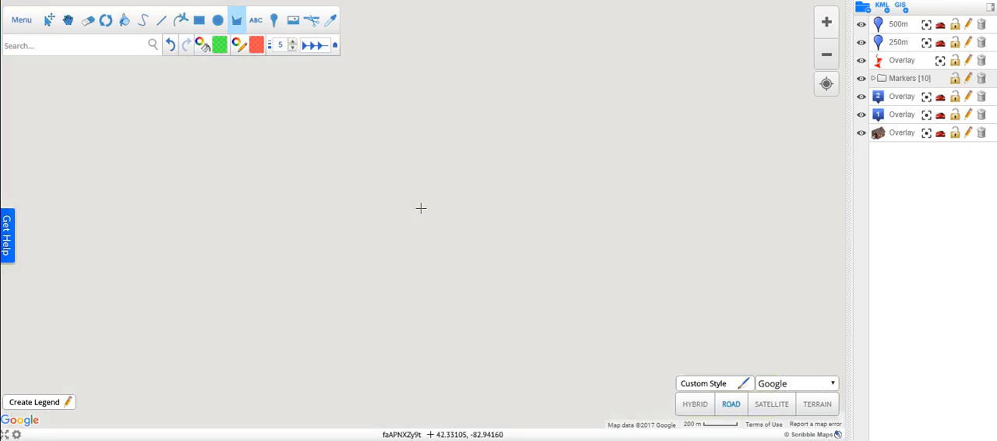
{"action": "scroll", "coordinate": [421, 208], "scroll_direction": "up", "scroll_amount": 1}
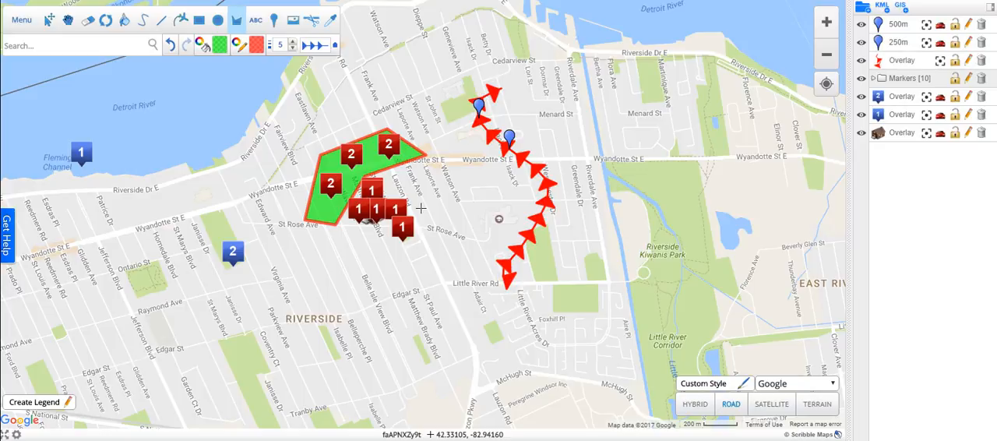
{"action": "left_click", "coordinate": [901, 7]}
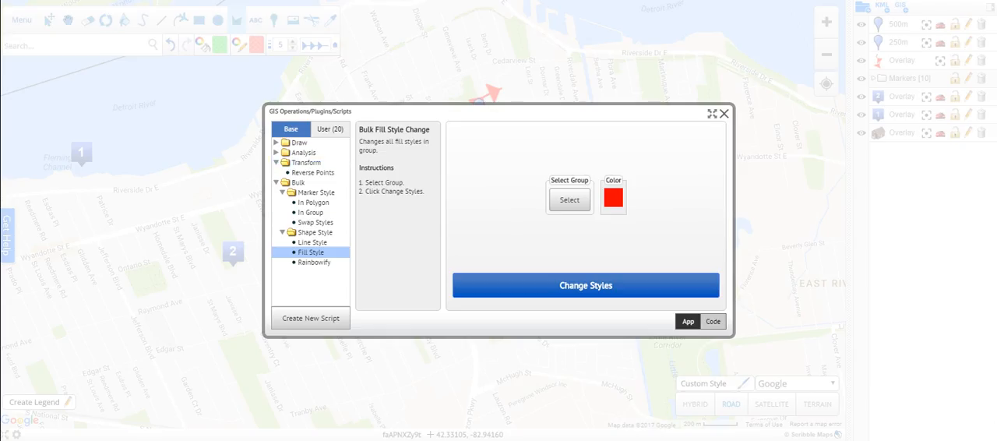
{"action": "left_click", "coordinate": [299, 143]}
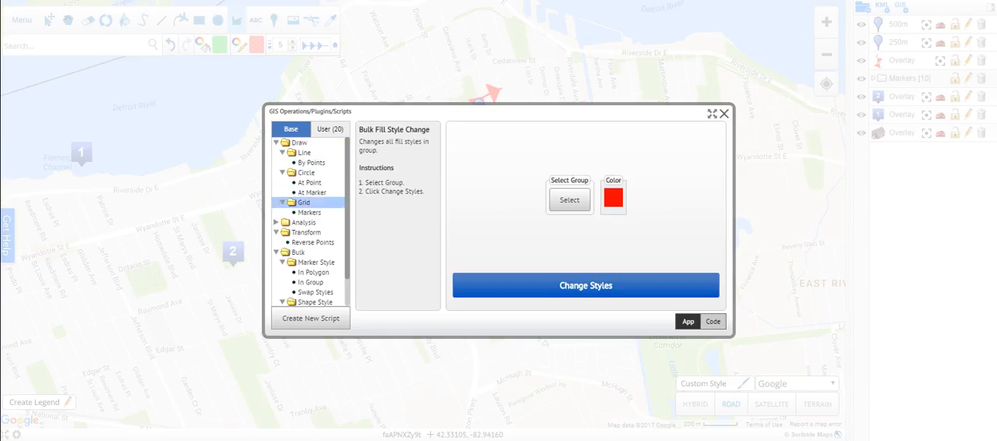
{"action": "left_click", "coordinate": [309, 212]}
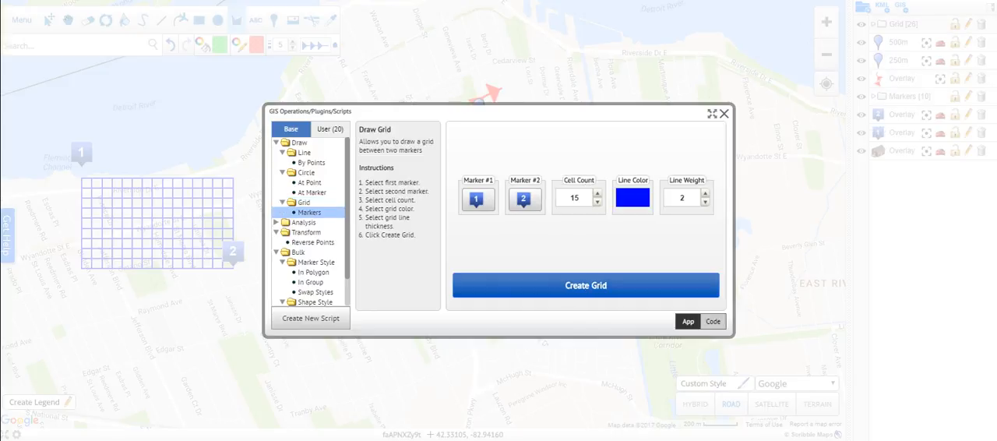
{"action": "left_click", "coordinate": [723, 114]}
Assign random line colors to all shapes in the Grid group with the Rainbowify operation.
{"action": "left_click", "coordinate": [67, 20]}
{"action": "left_click_drag", "start_coordinate": [240, 265], "coordinate": [461, 240]}
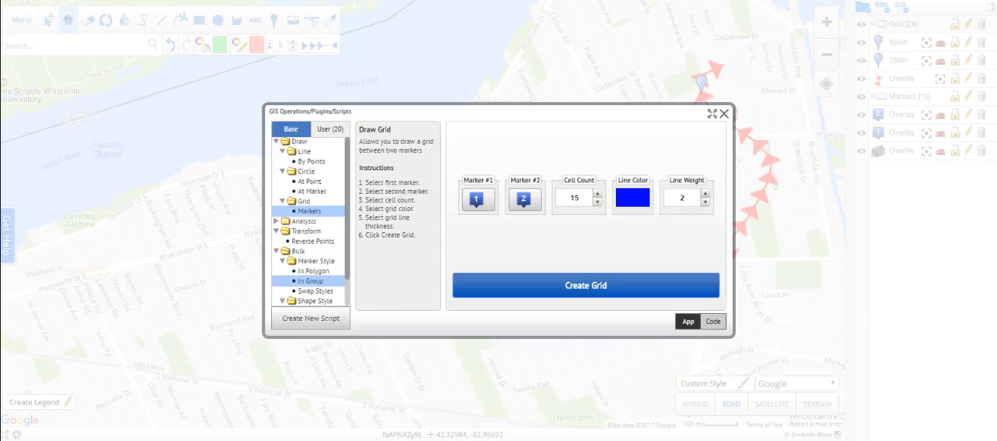
{"action": "scroll", "coordinate": [310, 226], "scroll_direction": "down", "scroll_amount": 3}
{"action": "left_click", "coordinate": [314, 300]}
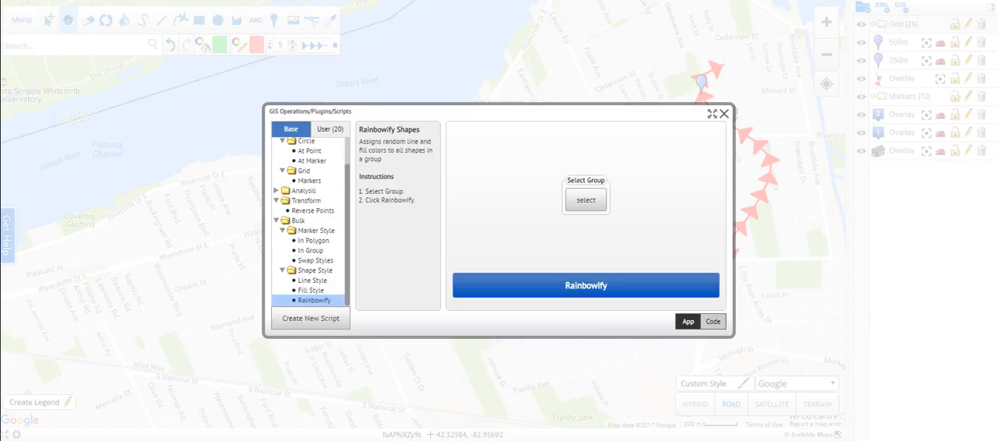
{"action": "left_click", "coordinate": [585, 200]}
{"action": "left_click", "coordinate": [481, 167]}
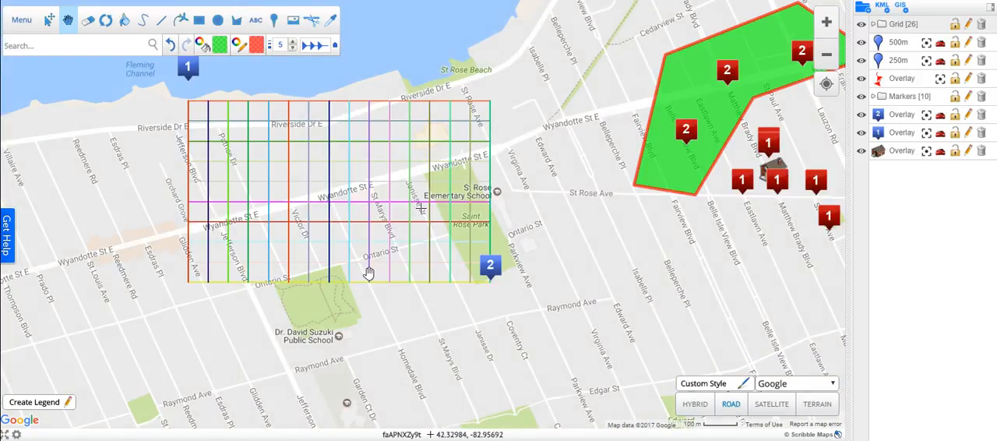
Examine the source code of the Draw Circle Around Marker operation, including its inputs, run function and details.
{"action": "left_click", "coordinate": [901, 7]}
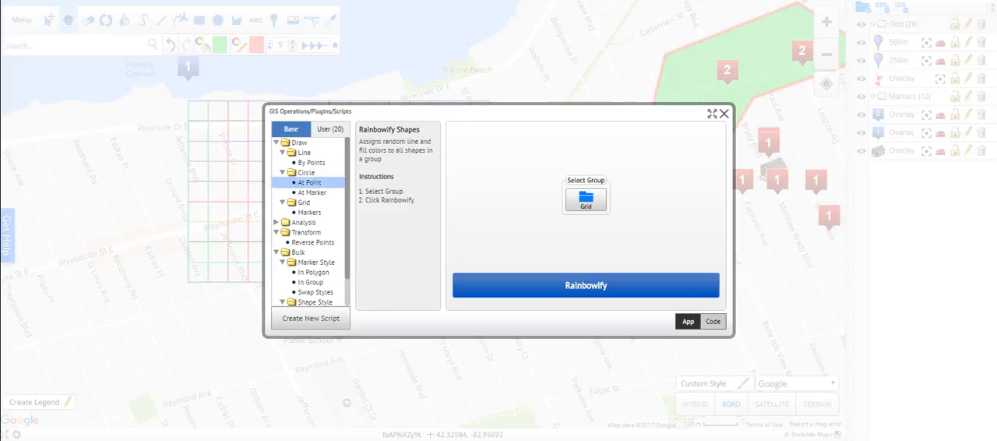
{"action": "left_click", "coordinate": [312, 192]}
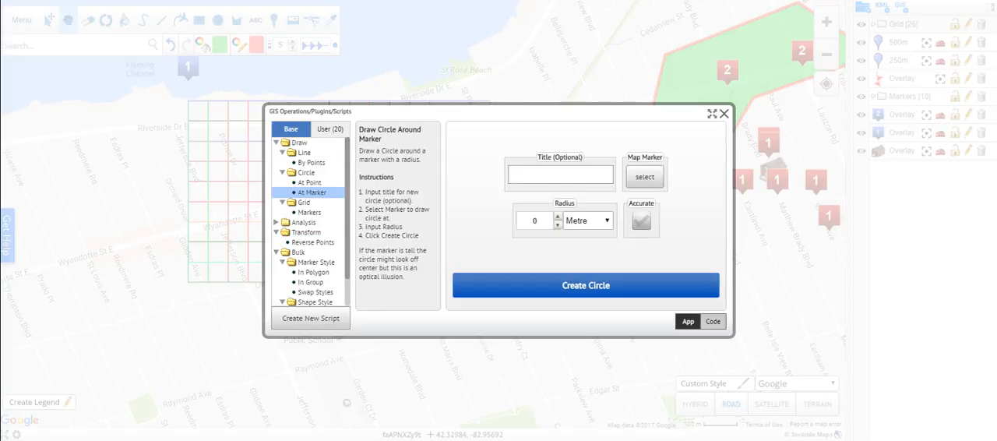
{"action": "left_click", "coordinate": [712, 322]}
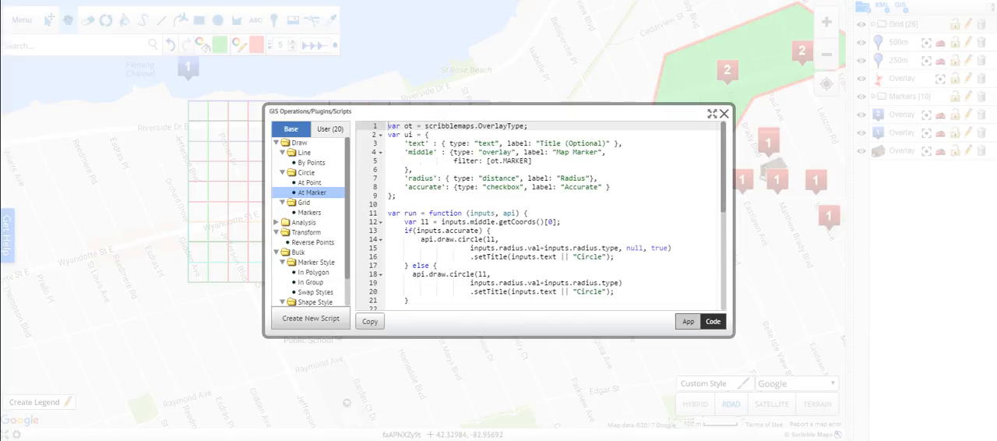
{"action": "scroll", "coordinate": [540, 216], "scroll_direction": "down", "scroll_amount": 5}
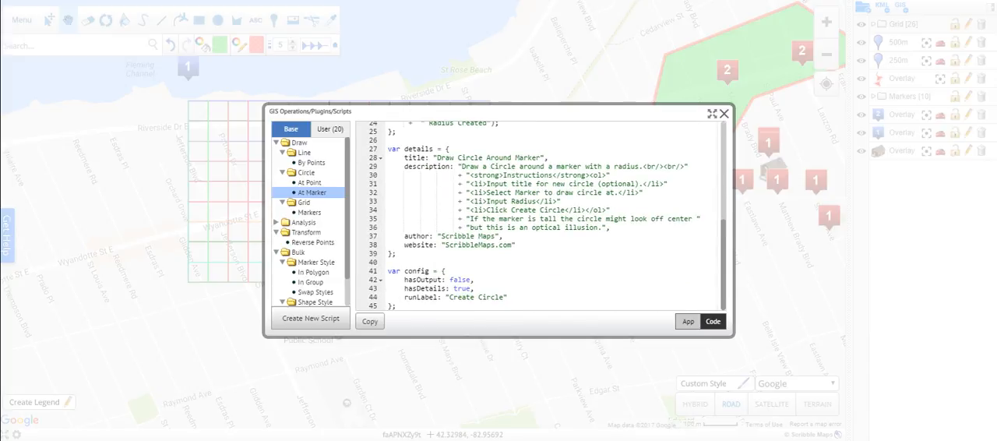
{"action": "scroll", "coordinate": [539, 216], "scroll_direction": "up", "scroll_amount": 5}
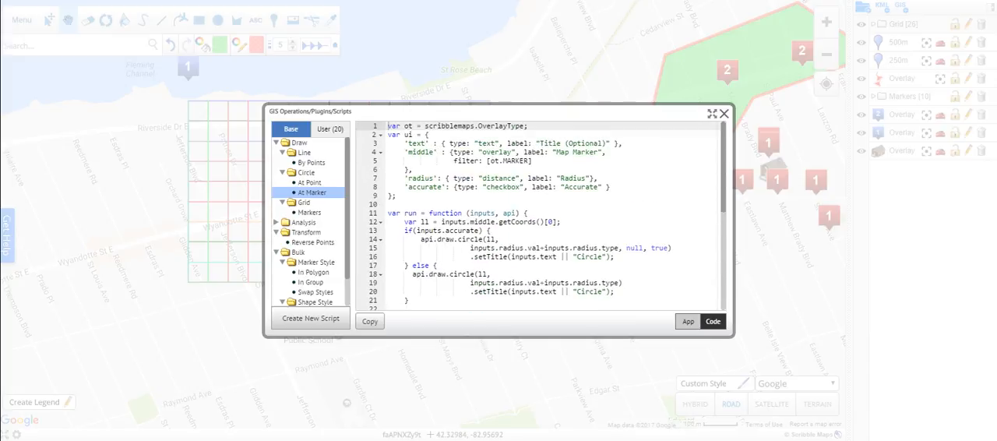
{"action": "scroll", "coordinate": [541, 216], "scroll_direction": "down", "scroll_amount": 1}
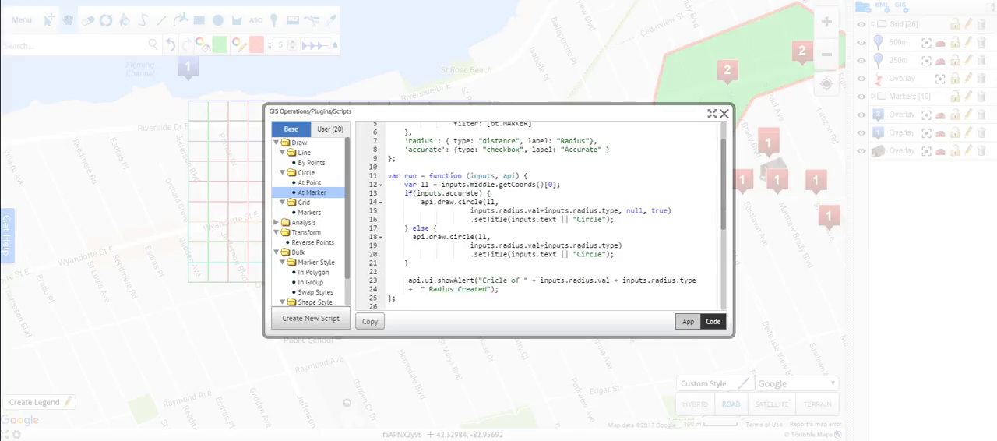
{"action": "scroll", "coordinate": [539, 215], "scroll_direction": "down", "scroll_amount": 3}
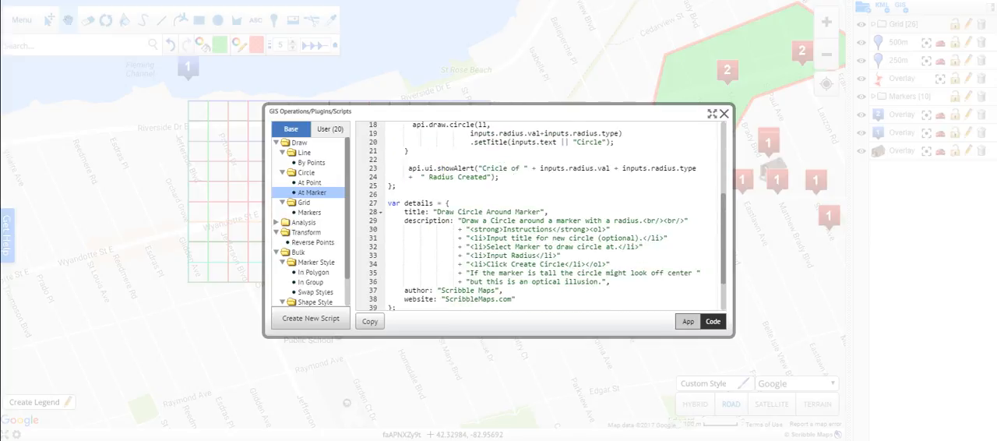
{"action": "scroll", "coordinate": [539, 216], "scroll_direction": "up", "scroll_amount": 4}
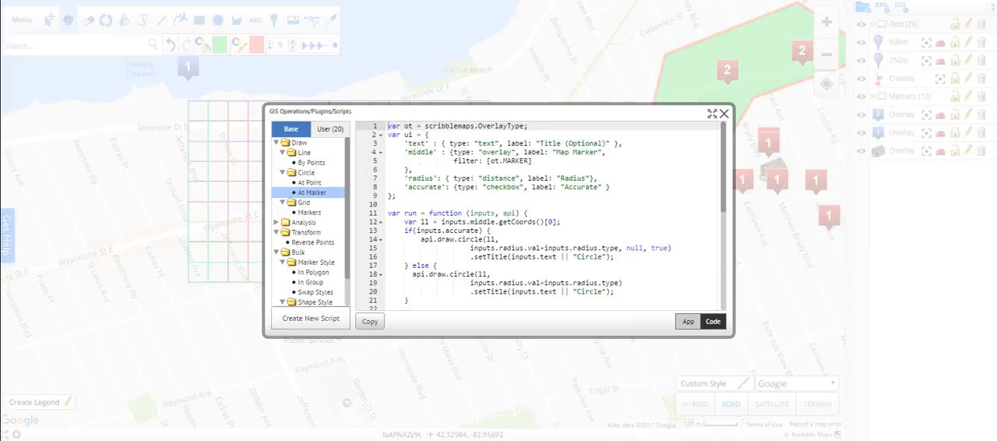
Create a new user script from the template, preview its input form, and return to the base operations list.
{"action": "left_click", "coordinate": [310, 318]}
{"action": "scroll", "coordinate": [541, 215], "scroll_direction": "down", "scroll_amount": 5}
{"action": "left_click", "coordinate": [688, 321]}
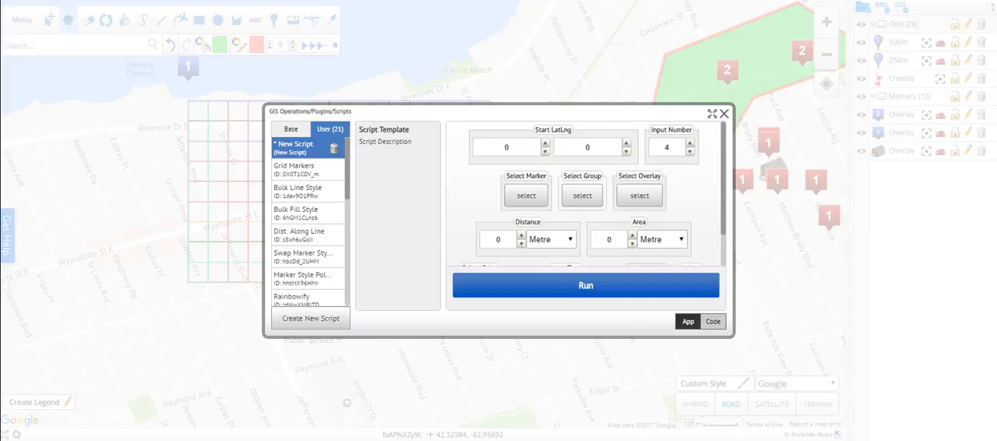
{"action": "left_click", "coordinate": [291, 129]}
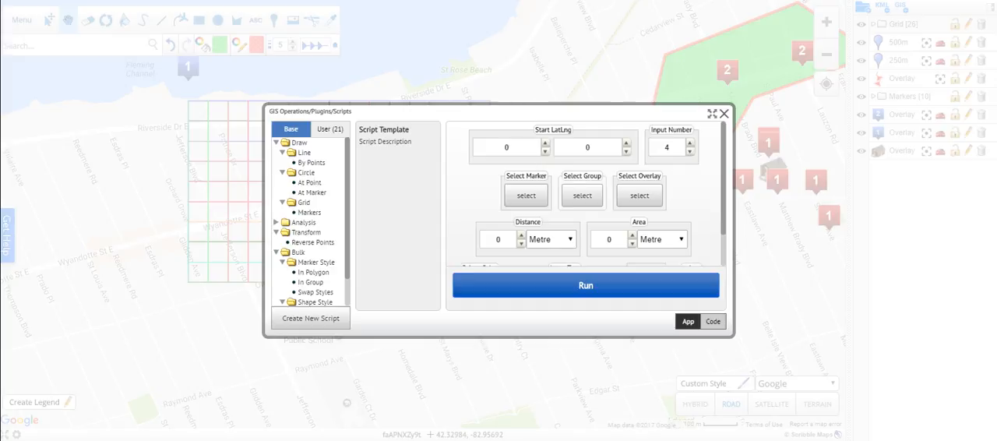